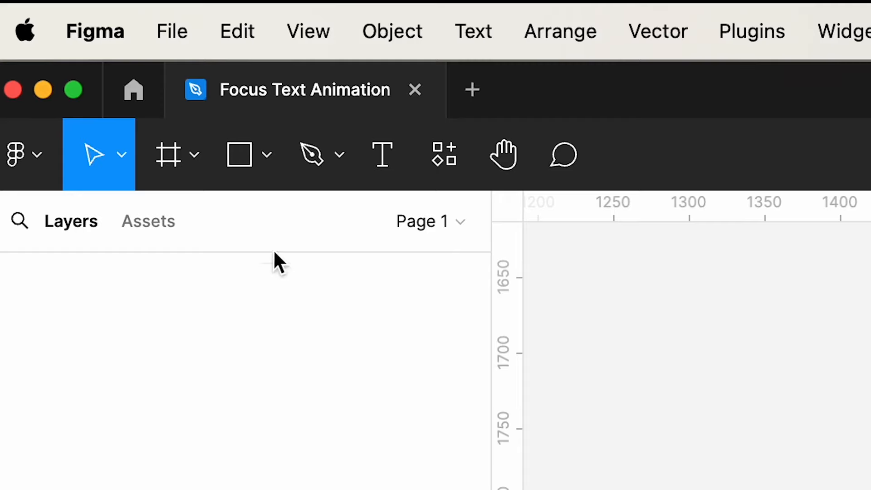
Create a presentation frame from the Slide 16:9 preset at 1920×1080.
{"action": "left_click", "coordinate": [173, 159]}
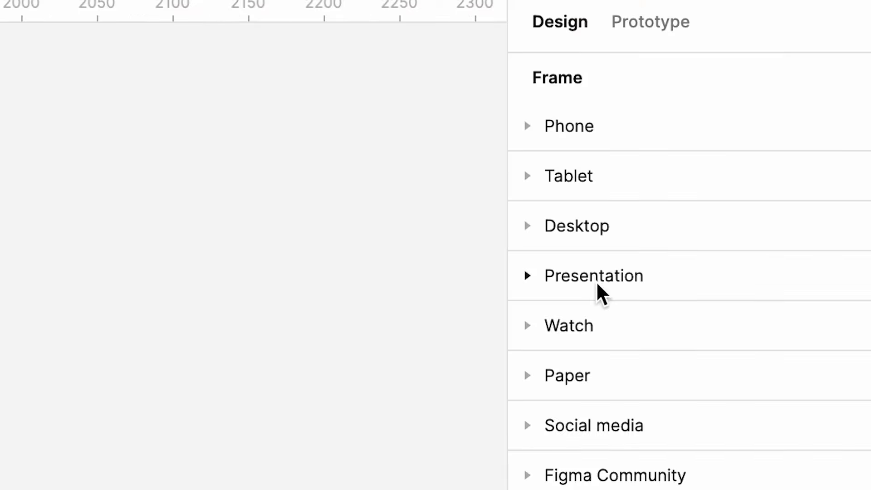
{"action": "left_click", "coordinate": [780, 161]}
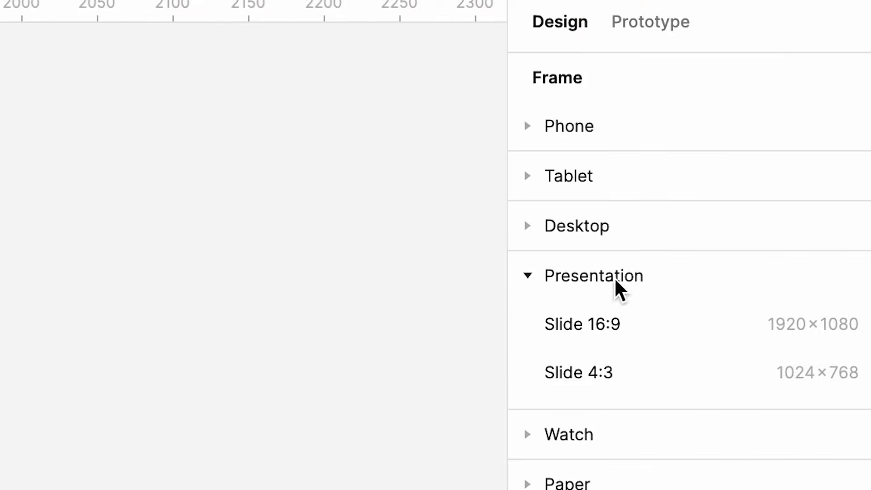
{"action": "left_click", "coordinate": [610, 324]}
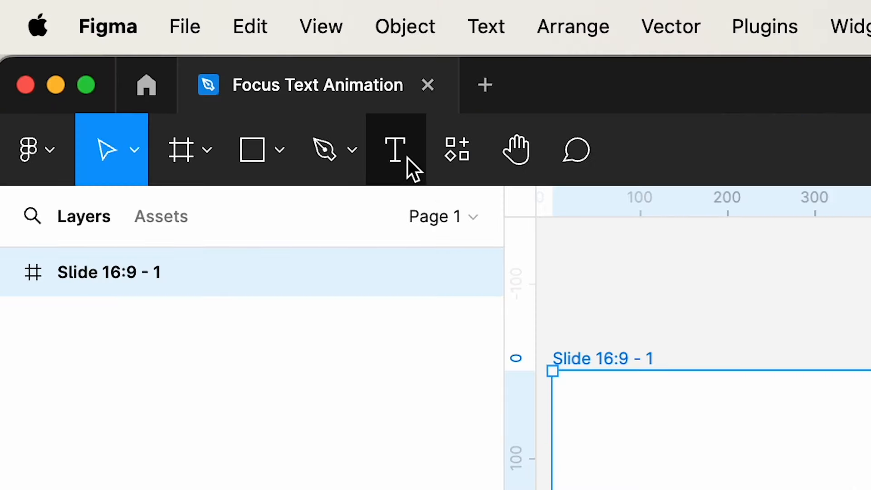
Add a text layer with the letter "f" in the middle of the slide and enlarge it to about 146×437.
{"action": "left_click", "coordinate": [132, 50]}
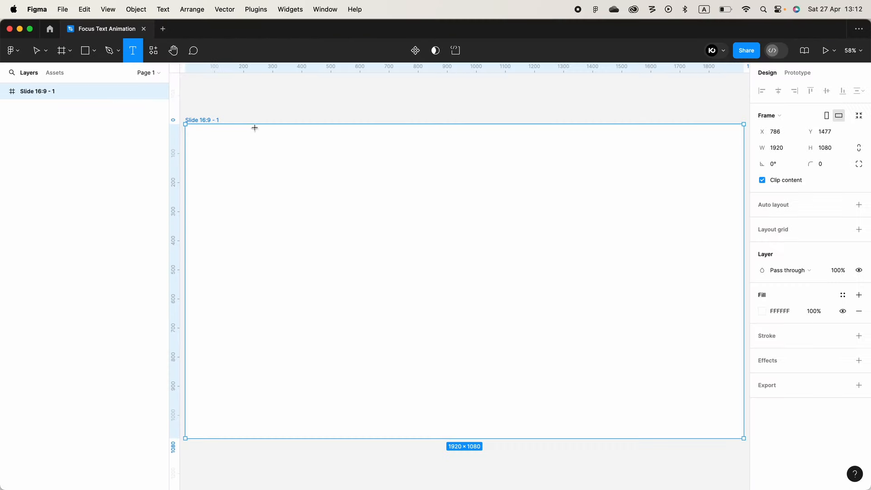
{"action": "left_click", "coordinate": [444, 275]}
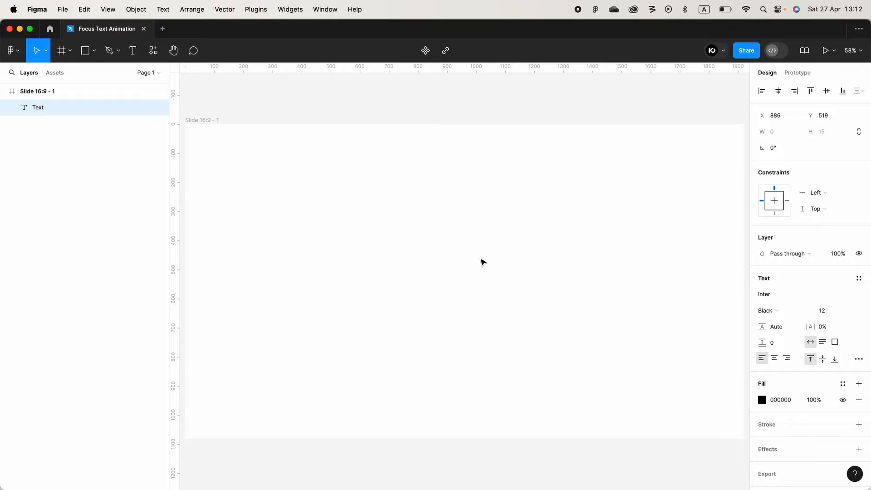
{"action": "key", "text": "Escape"}
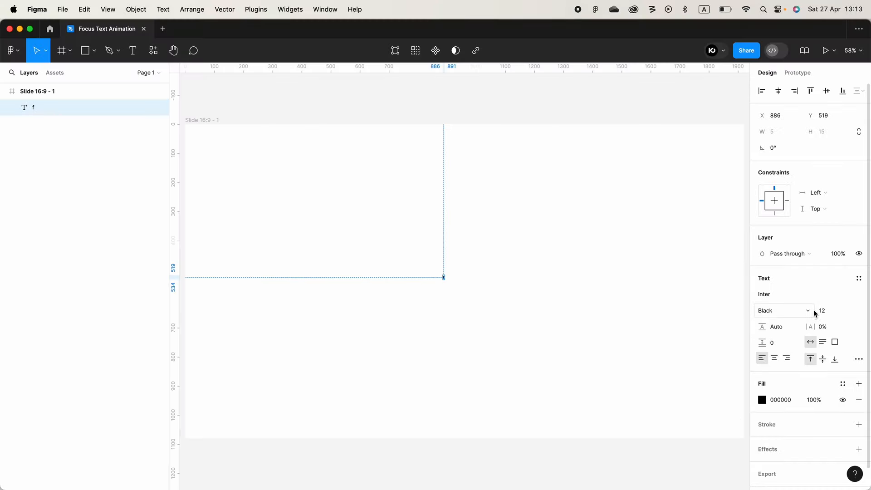
{"action": "left_click_drag", "start_coordinate": [815, 313], "coordinate": [298, 334]}
{"action": "left_click_drag", "start_coordinate": [468, 327], "coordinate": [469, 270]}
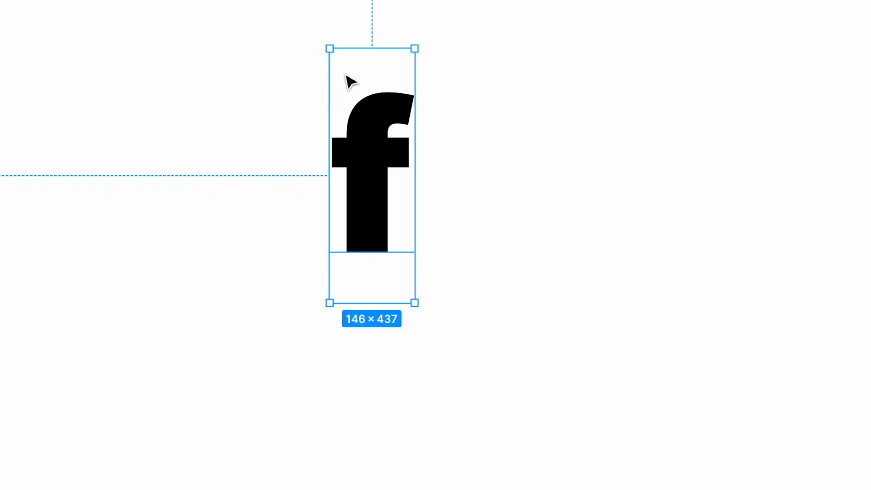
Wrap the letter in an auto layout frame and give that frame a black outside stroke of 12.
{"action": "right_click", "coordinate": [349, 81]}
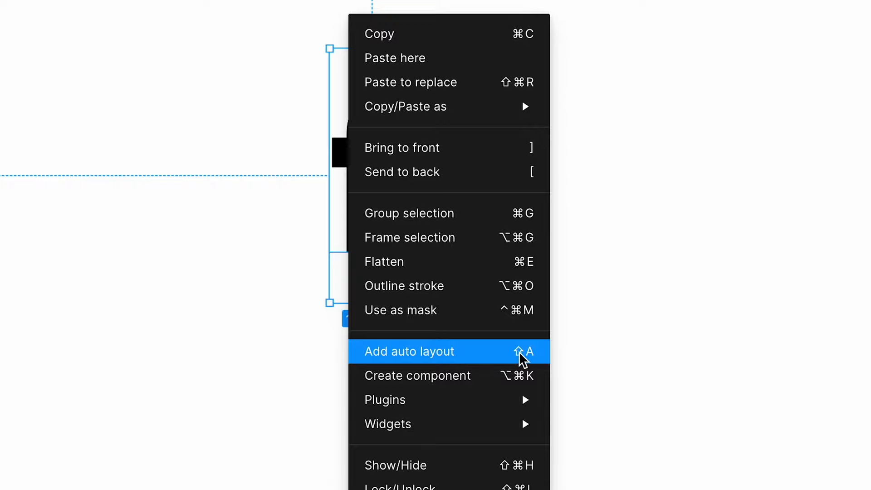
{"action": "left_click", "coordinate": [446, 355]}
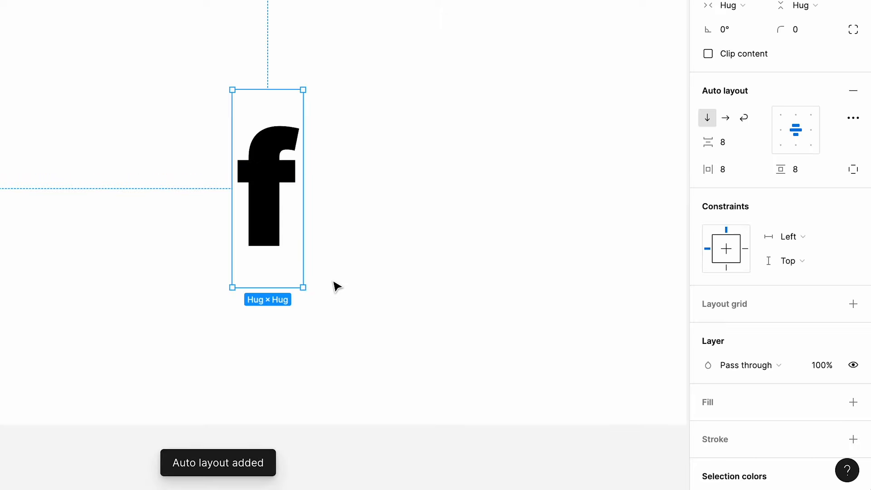
{"action": "scroll", "coordinate": [785, 400], "scroll_direction": "down", "scroll_amount": 3}
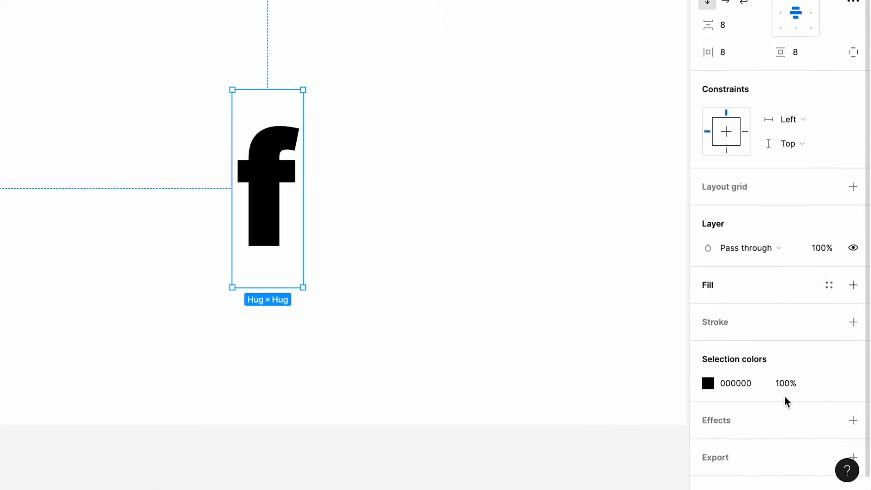
{"action": "left_click", "coordinate": [852, 302]}
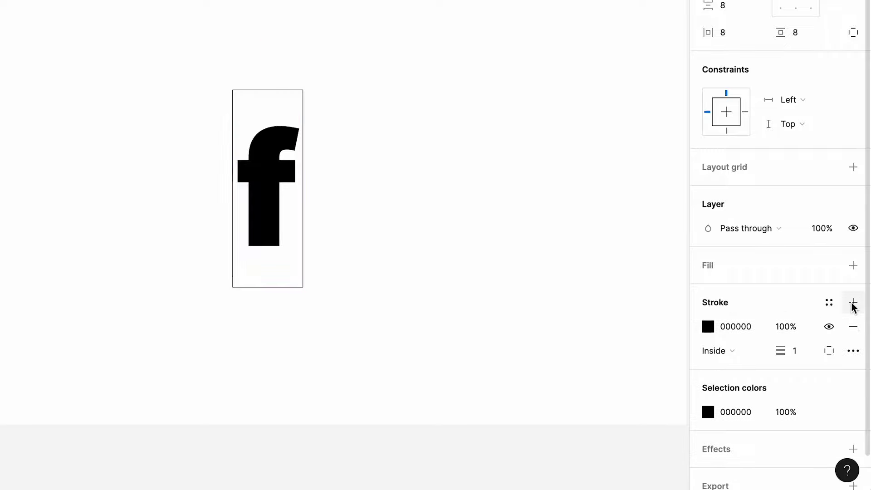
{"action": "left_click", "coordinate": [734, 351]}
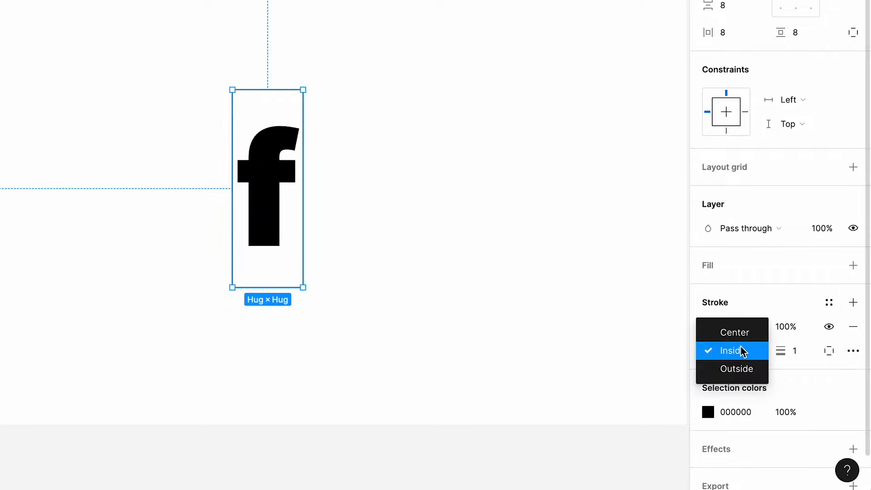
{"action": "left_click", "coordinate": [741, 369]}
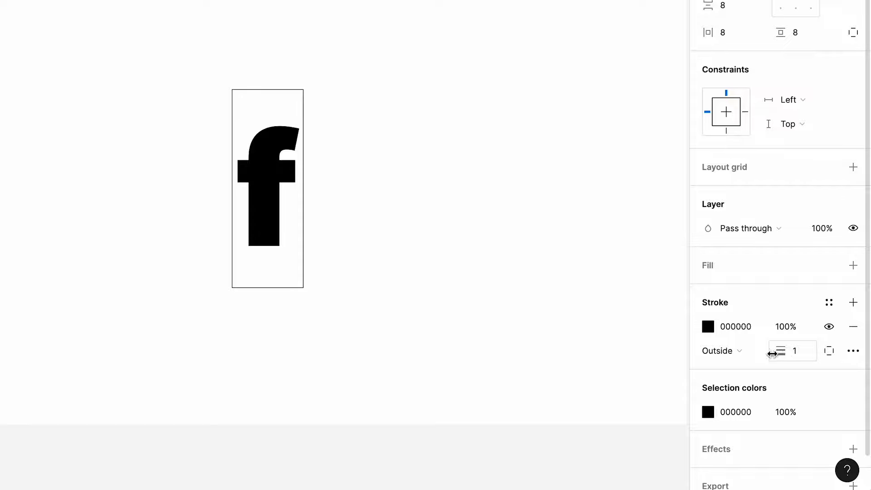
{"action": "left_click_drag", "start_coordinate": [780, 351], "coordinate": [795, 357]}
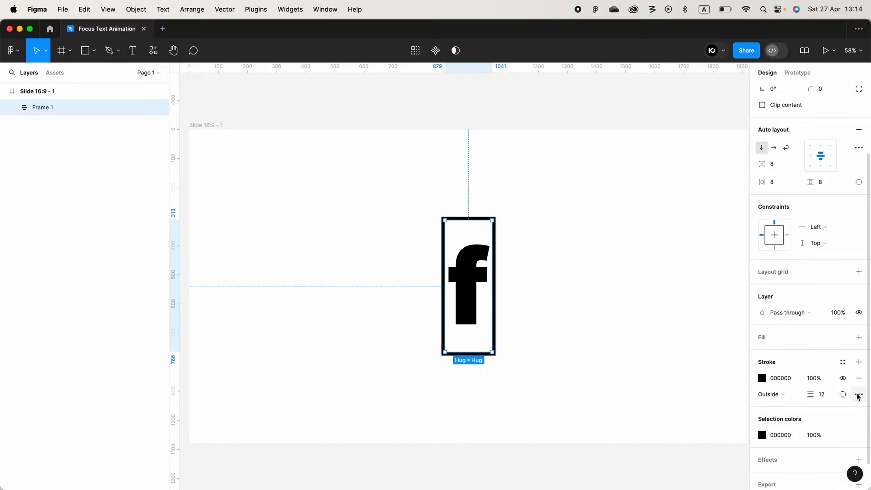
Change the frame's stroke style to Dash with a dash length of 164.
{"action": "left_click", "coordinate": [857, 396]}
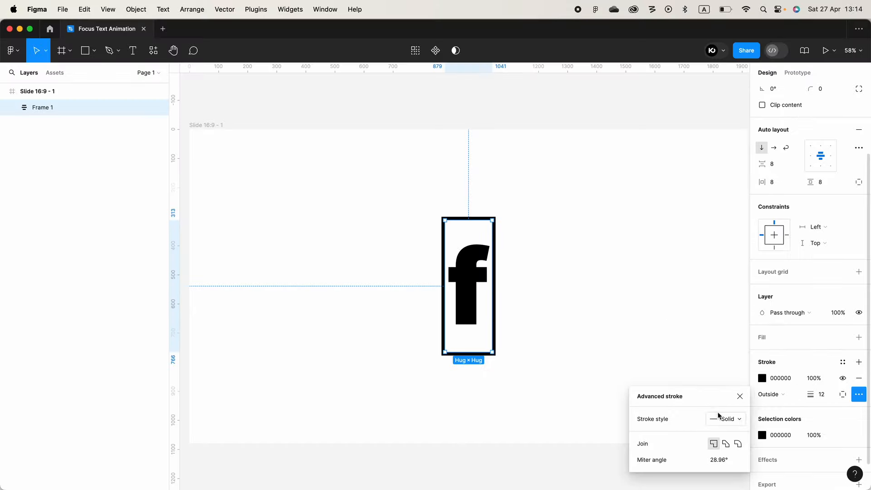
{"action": "mouse_move", "coordinate": [681, 389]}
{"action": "left_mouse_down"}
{"action": "mouse_move", "coordinate": [585, 278]}
{"action": "mouse_move", "coordinate": [566, 237]}
{"action": "left_mouse_up"}
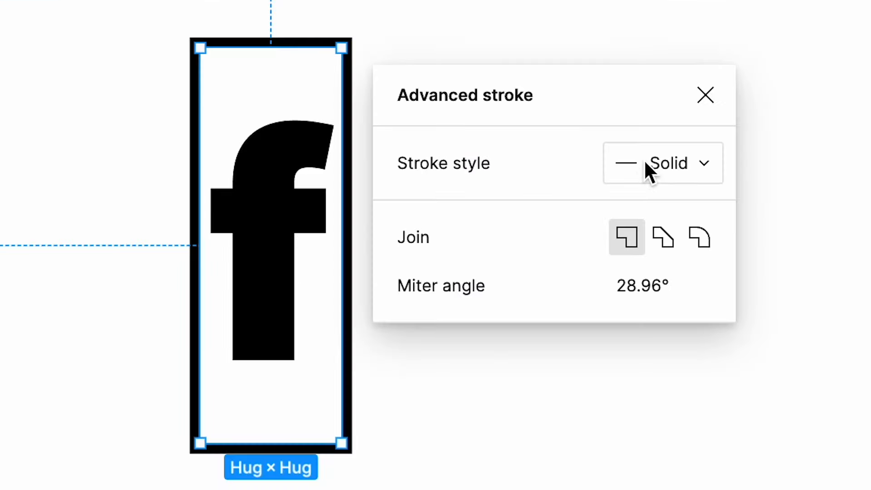
{"action": "left_click", "coordinate": [644, 159]}
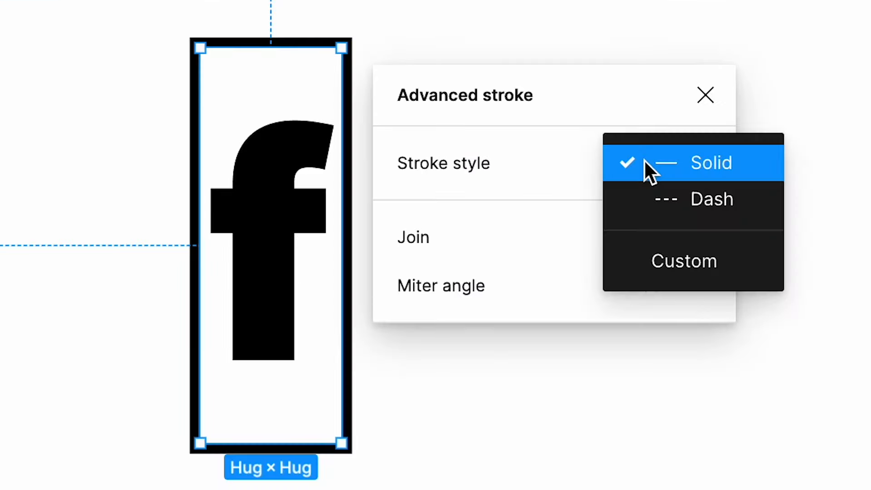
{"action": "left_click", "coordinate": [688, 198]}
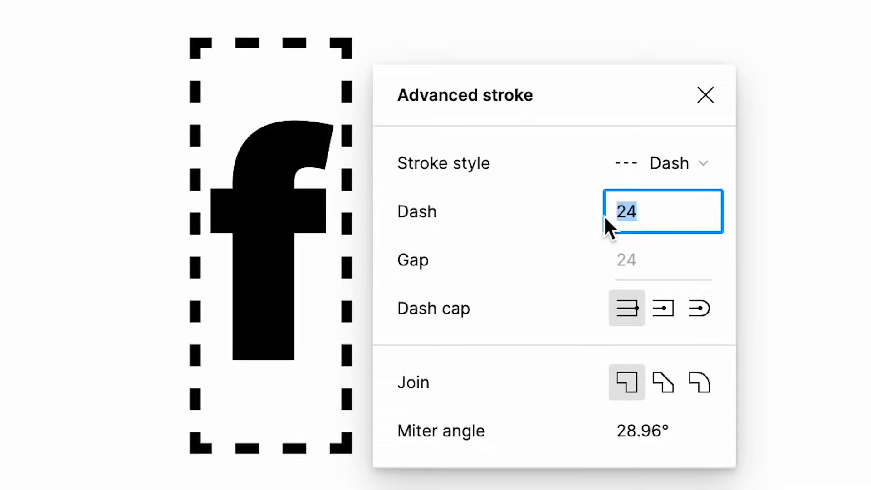
{"action": "left_click_drag", "start_coordinate": [603, 215], "coordinate": [869, 234]}
Try gaps of 100 and 246 between the dashes of the frame's stroke.
{"action": "left_click", "coordinate": [636, 261]}
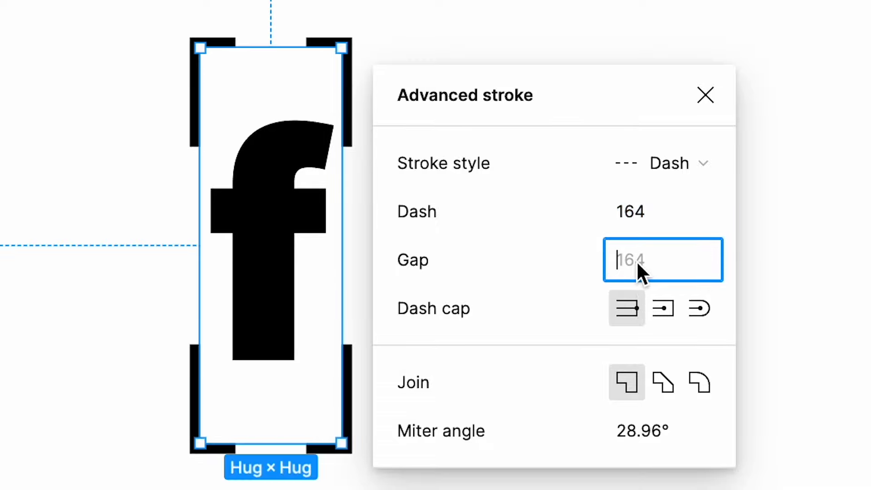
{"action": "type", "text": "100"}
{"action": "left_click", "coordinate": [675, 199]}
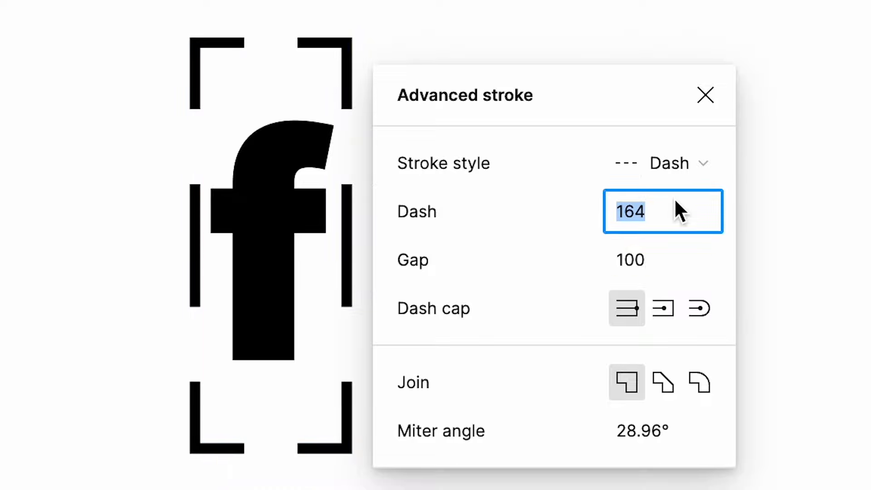
{"action": "mouse_move", "coordinate": [603, 261]}
{"action": "left_mouse_down"}
{"action": "mouse_move", "coordinate": [584, 258]}
{"action": "mouse_move", "coordinate": [870, 268]}
{"action": "left_mouse_up"}
{"action": "left_click_drag", "start_coordinate": [490, 94], "coordinate": [560, 78]}
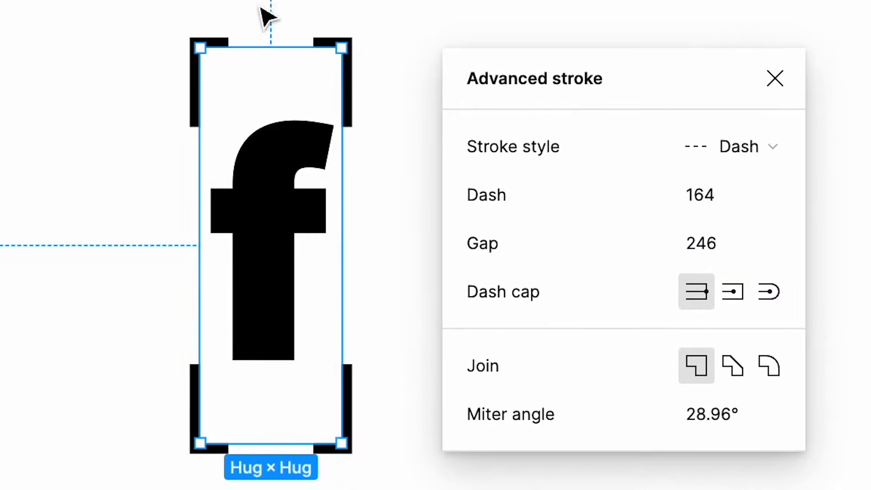
{"action": "left_click_drag", "start_coordinate": [511, 87], "coordinate": [503, 79]}
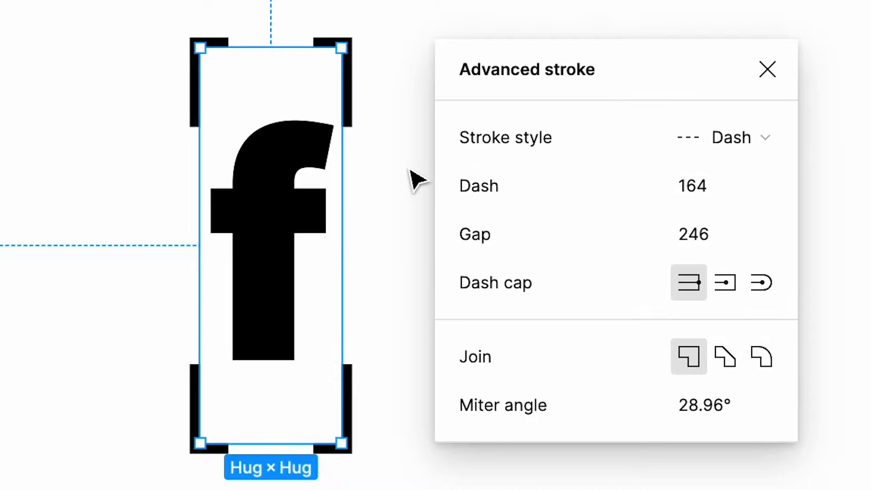
Set the gap of the dashed stroke to 355 and close the advanced stroke settings.
{"action": "left_click", "coordinate": [665, 228]}
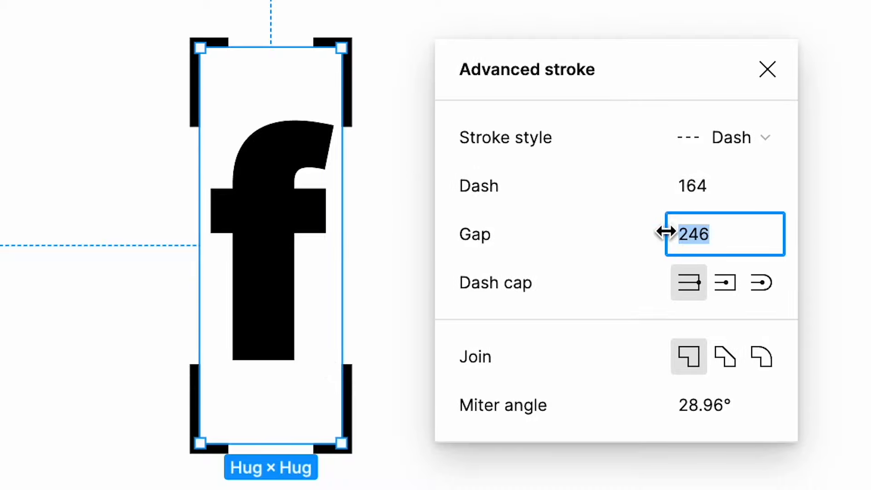
{"action": "left_click_drag", "start_coordinate": [667, 232], "coordinate": [869, 243]}
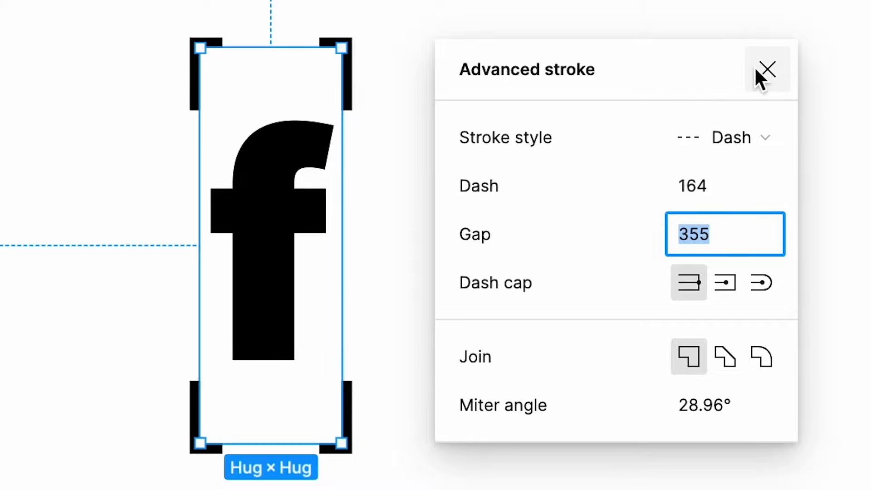
{"action": "left_click", "coordinate": [768, 69]}
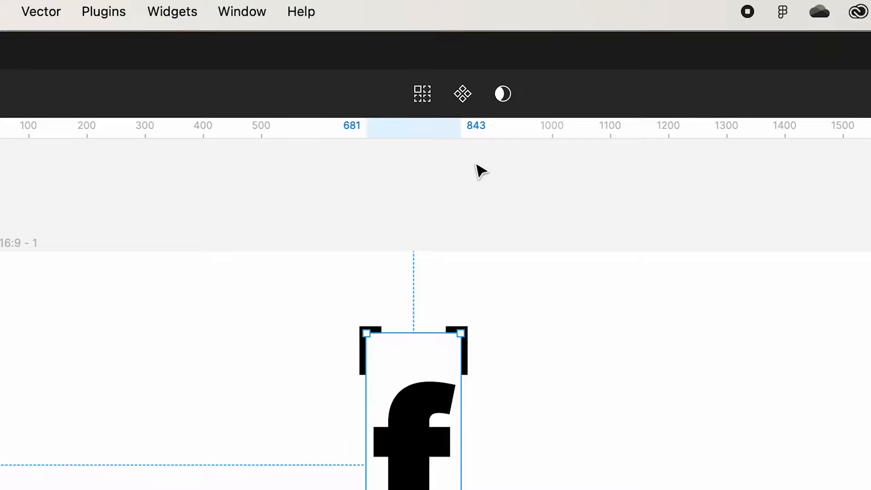
Turn the letter frame into a component with a second variant and move the component set off the slide onto the canvas.
{"action": "left_click", "coordinate": [461, 92]}
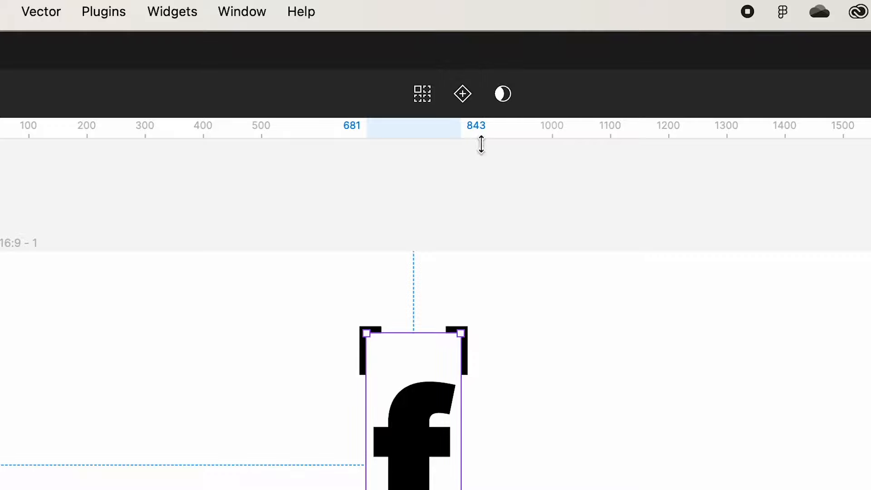
{"action": "left_click", "coordinate": [463, 94]}
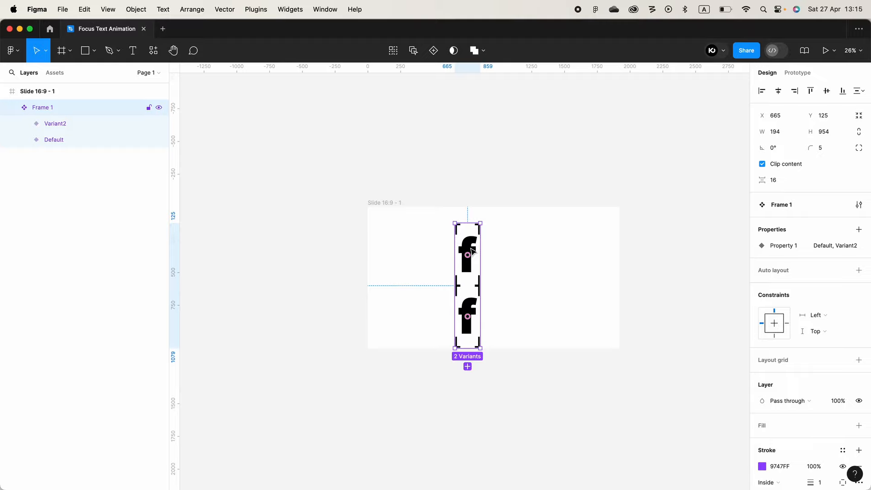
{"action": "key", "text": "ctrl+x"}
{"action": "key", "text": "ctrl+v"}
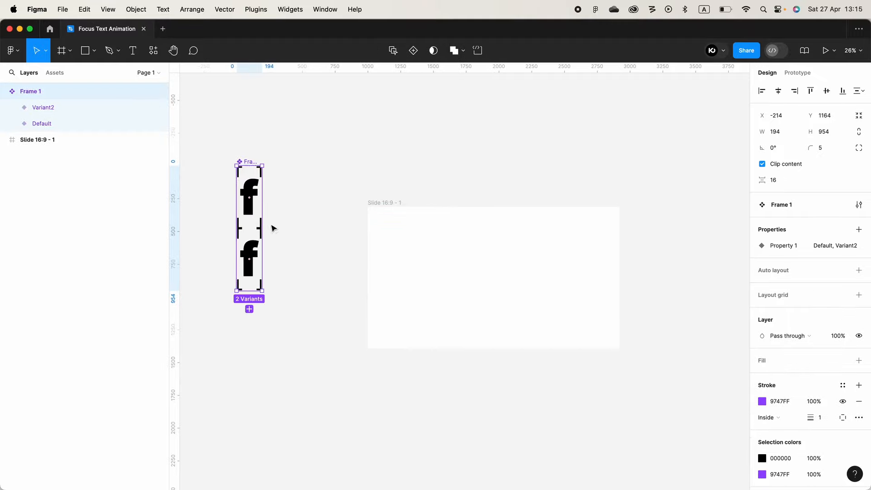
Space the two letter variants 187 apart and resize the component set to fit its contents.
{"action": "left_click_drag", "start_coordinate": [762, 180], "coordinate": [444, 176]}
{"action": "left_click", "coordinate": [319, 196]}
{"action": "scroll", "coordinate": [282, 289], "scroll_direction": "down", "scroll_amount": 1}
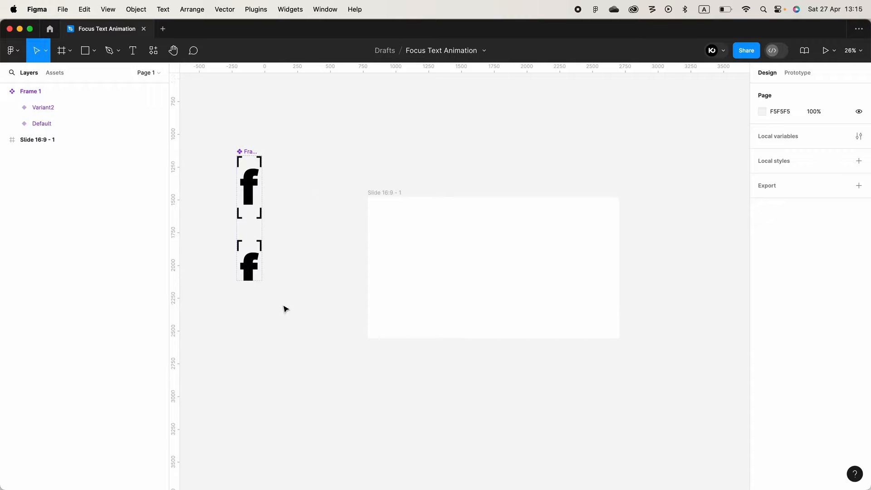
{"action": "scroll", "coordinate": [297, 304], "scroll_direction": "left", "scroll_amount": 2}
{"action": "left_click", "coordinate": [278, 151]}
{"action": "scroll", "coordinate": [323, 150], "scroll_direction": "down", "scroll_amount": 1}
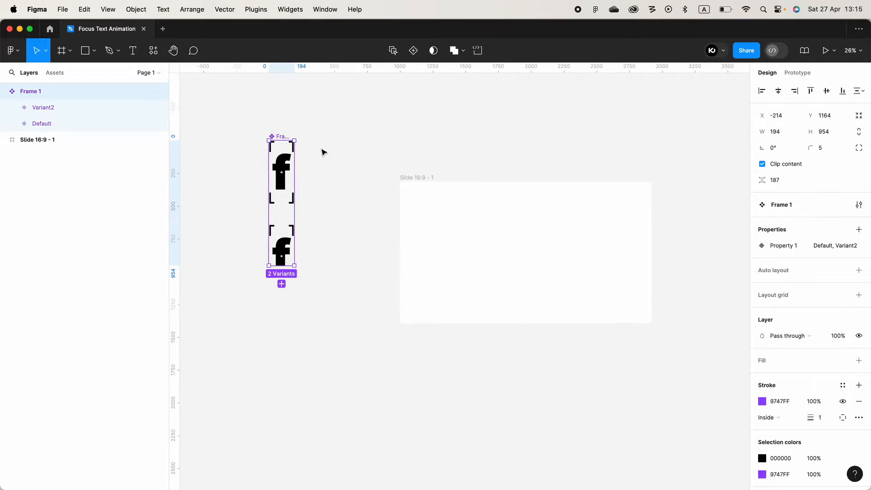
{"action": "scroll", "coordinate": [319, 190], "scroll_direction": "up", "scroll_amount": 1}
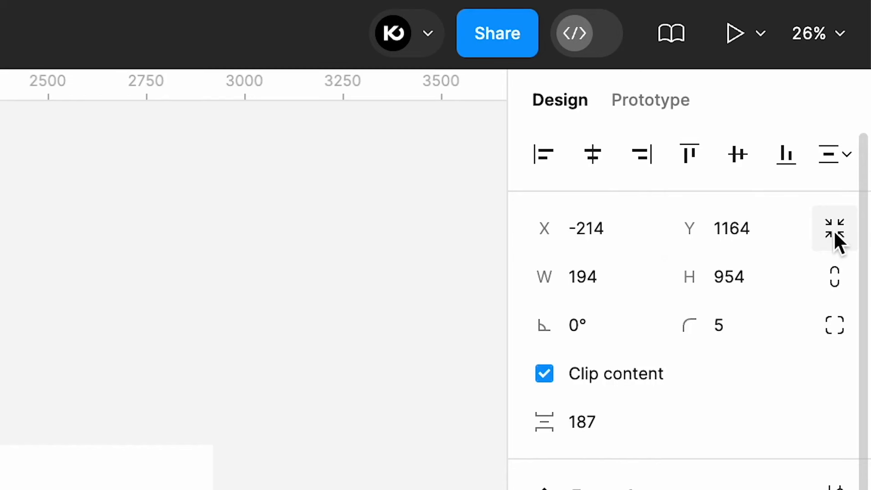
{"action": "left_click", "coordinate": [834, 229]}
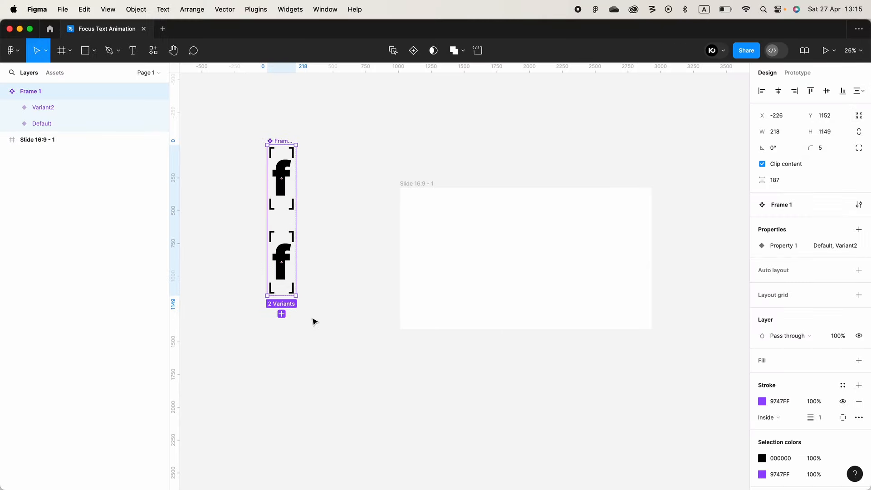
{"action": "left_click", "coordinate": [358, 140]}
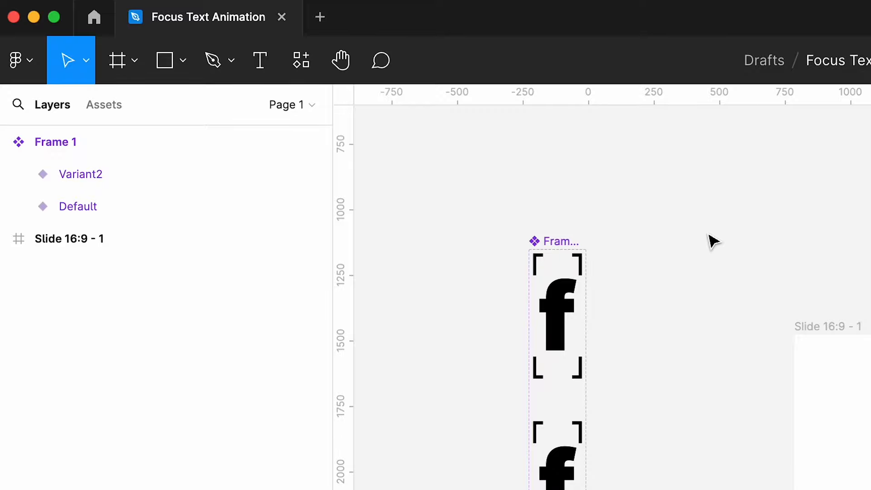
Rename the component set from its generic frame name to "letter".
{"action": "left_click", "coordinate": [546, 241]}
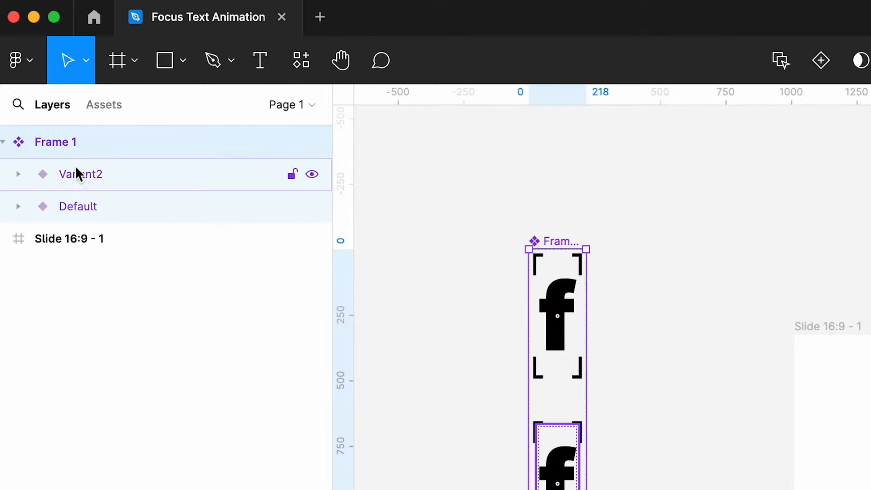
{"action": "double_click", "coordinate": [70, 142]}
{"action": "type", "text": "let"}
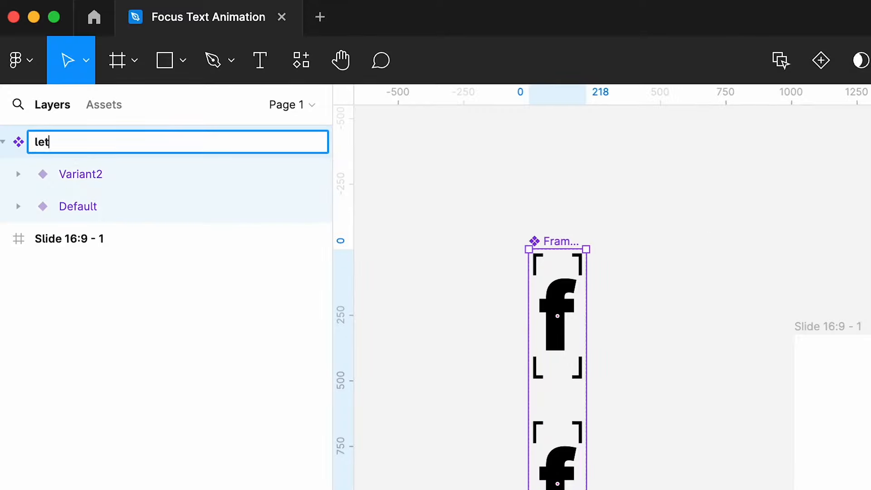
{"action": "type", "text": "ter"}
{"action": "key", "text": "Return"}
Rename the variant property to State and set the upper variant's value to Blurred.
{"action": "left_click", "coordinate": [572, 284]}
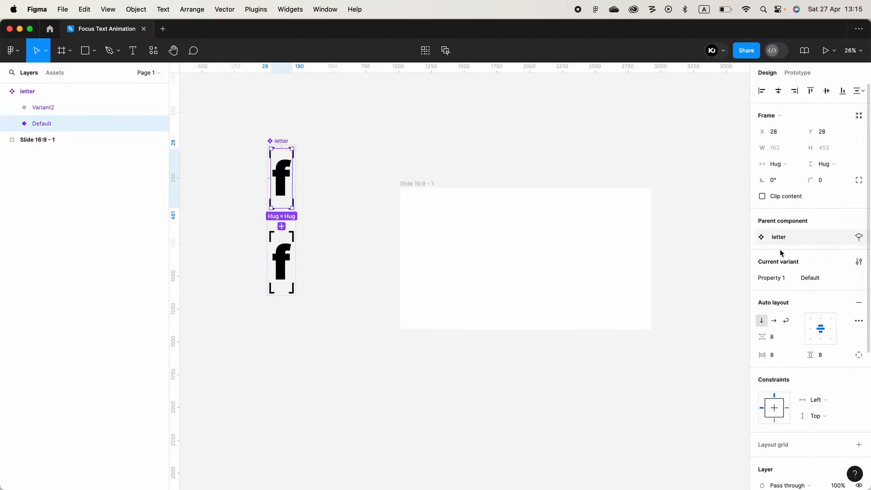
{"action": "left_click", "coordinate": [781, 279]}
{"action": "type", "text": "State"}
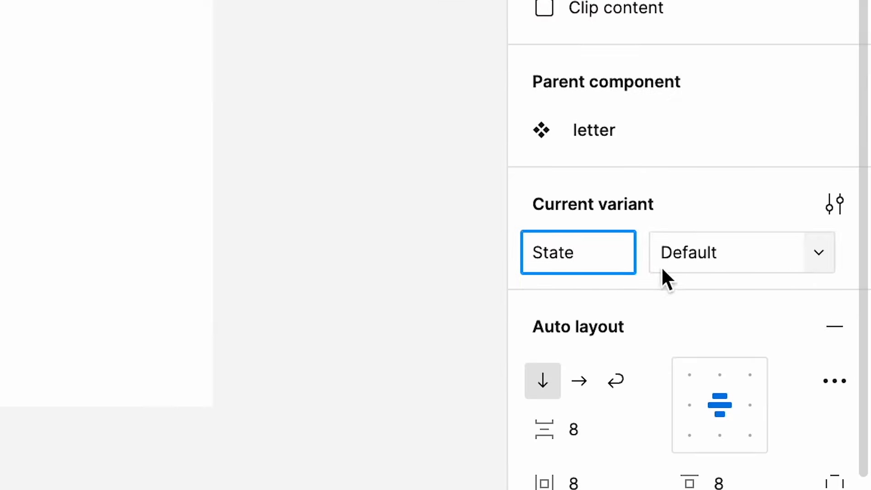
{"action": "key", "text": "Return"}
{"action": "left_click", "coordinate": [719, 250]}
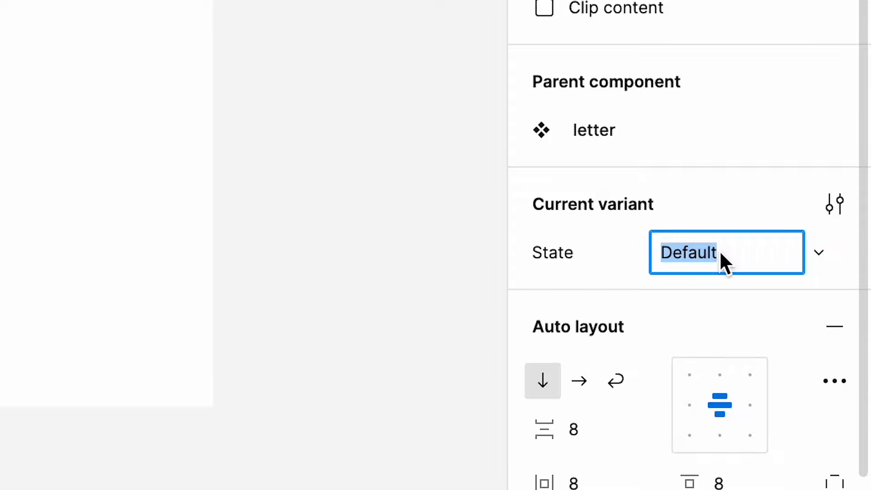
{"action": "type", "text": "Blurred"}
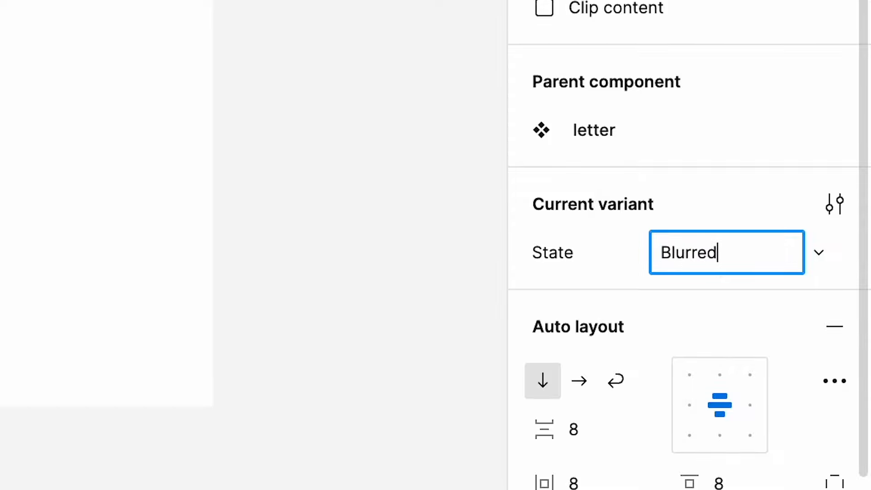
{"action": "key", "text": "Return"}
{"action": "left_click", "coordinate": [354, 236]}
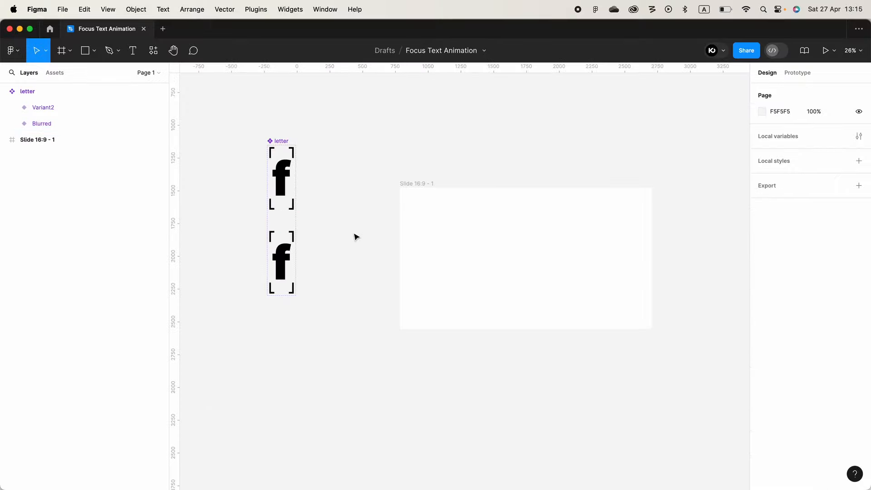
Set the State value of the lower variant to Default.
{"action": "left_click", "coordinate": [292, 238]}
{"action": "left_click", "coordinate": [825, 279]}
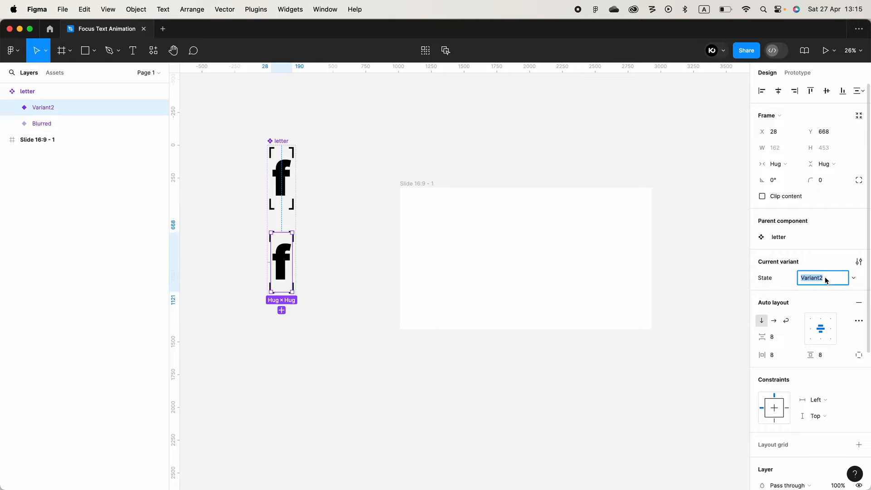
{"action": "type", "text": "Default"}
{"action": "key", "text": "Return"}
Hide the corner-bracket stroke on the Blurred variant.
{"action": "left_click", "coordinate": [293, 173]}
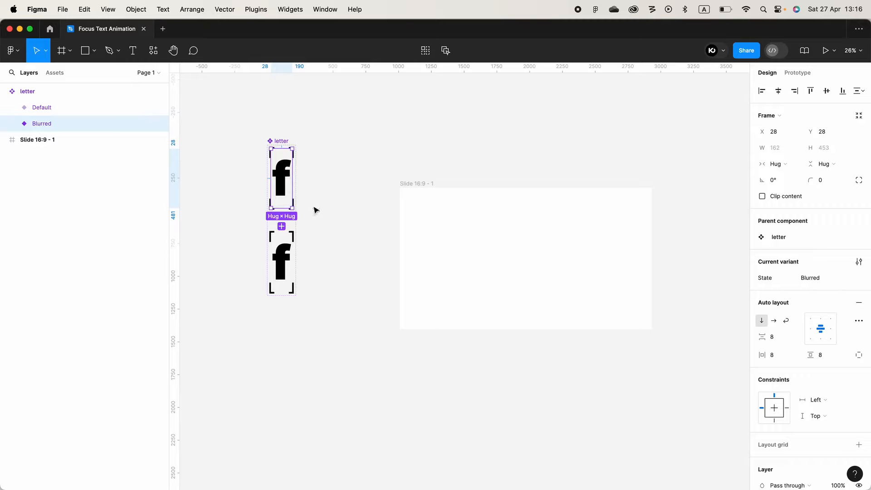
{"action": "scroll", "coordinate": [826, 410], "scroll_direction": "down", "scroll_amount": 5}
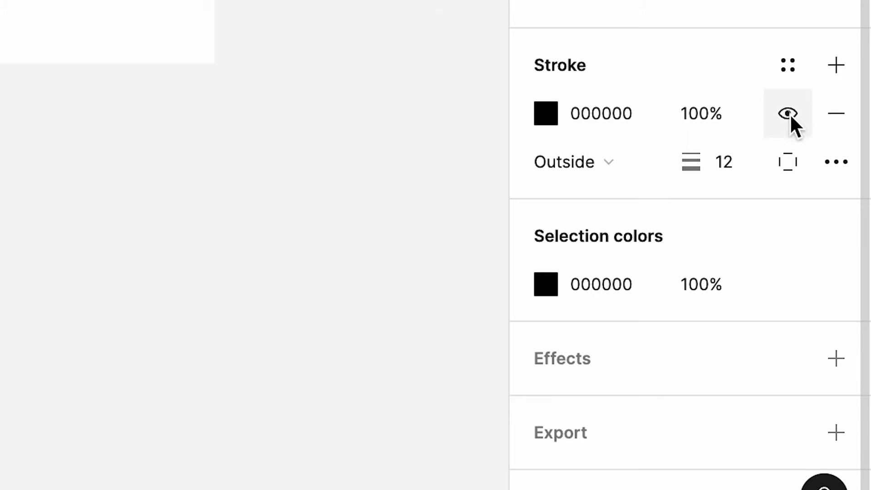
{"action": "left_click", "coordinate": [790, 113]}
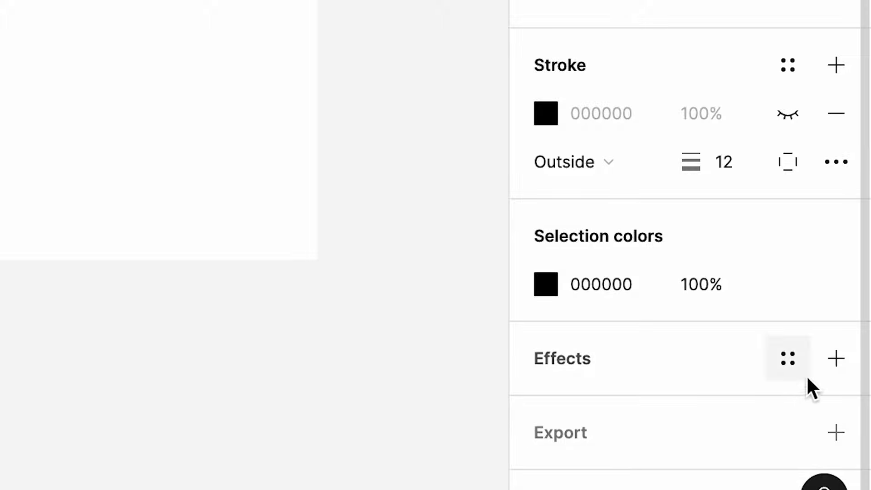
Add a layer blur effect to the Blurred variant and increase its blur until the letter looks clearly out of focus.
{"action": "left_click", "coordinate": [836, 358]}
{"action": "left_click", "coordinate": [640, 401]}
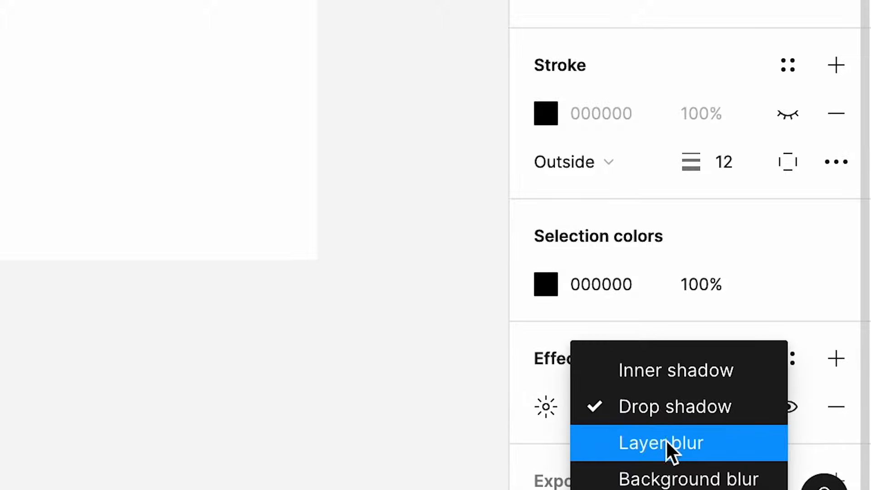
{"action": "left_click", "coordinate": [669, 444]}
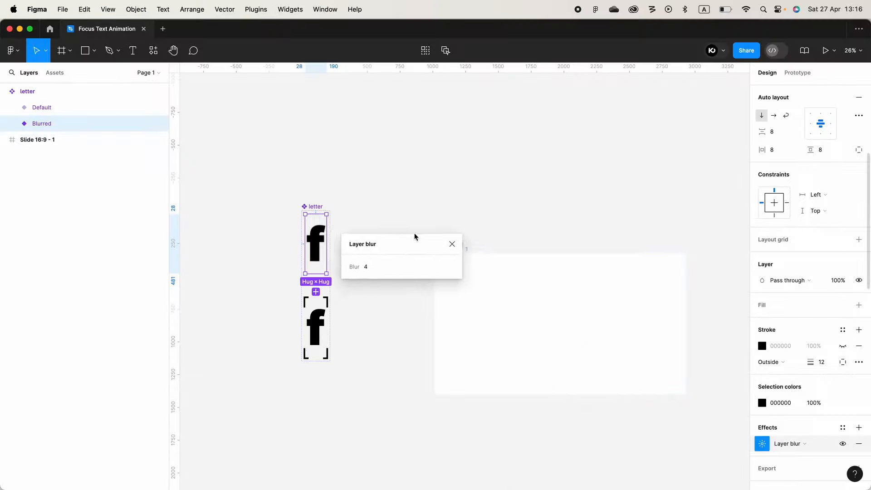
{"action": "left_click_drag", "start_coordinate": [414, 234], "coordinate": [413, 220]}
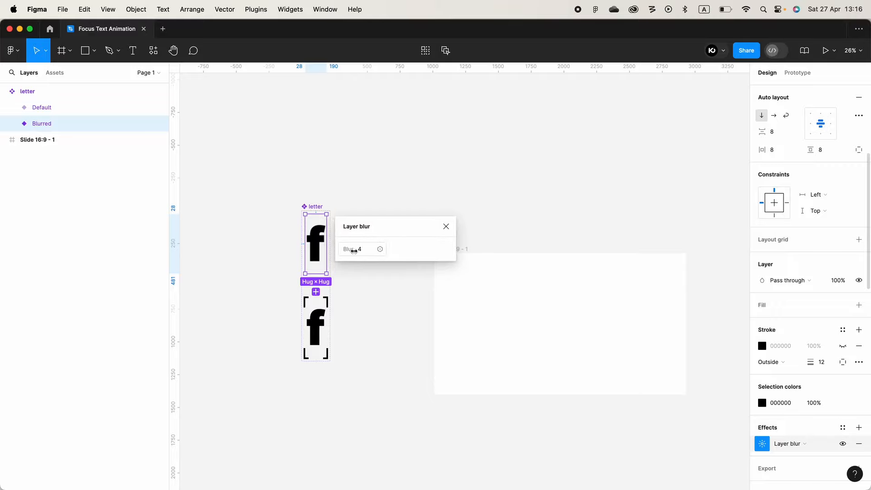
{"action": "left_click_drag", "start_coordinate": [354, 251], "coordinate": [525, 260]}
{"action": "left_click", "coordinate": [662, 214]}
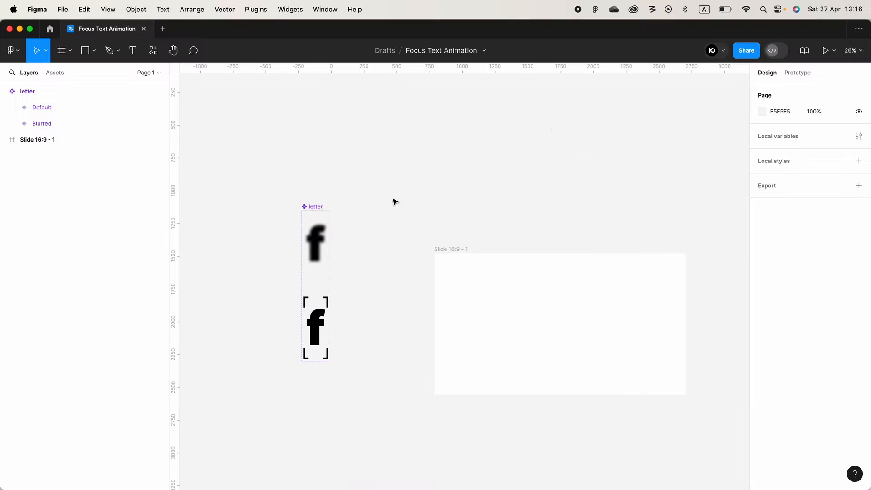
Move the letter component set higher and further away from the slide, keeping it selected.
{"action": "left_click_drag", "start_coordinate": [320, 207], "coordinate": [295, 175]}
{"action": "left_click", "coordinate": [366, 175]}
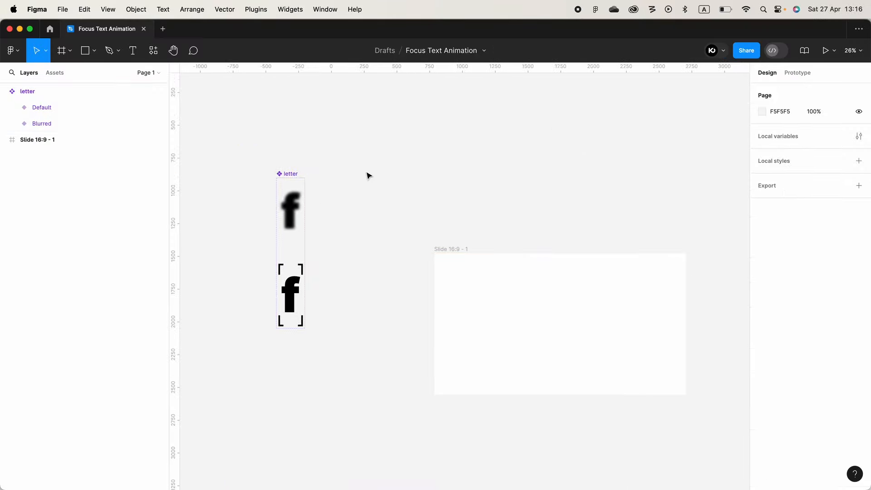
{"action": "left_click", "coordinate": [294, 174]}
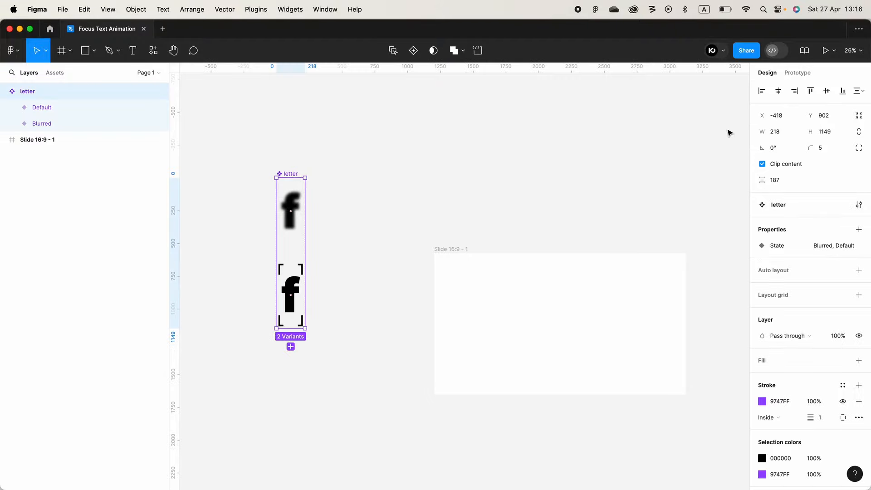
Create a prototype connection from the Blurred variant to the Default variant and move its settings beside the component set.
{"action": "left_click", "coordinate": [807, 73]}
{"action": "left_click", "coordinate": [296, 215]}
{"action": "left_click_drag", "start_coordinate": [302, 212], "coordinate": [290, 260]}
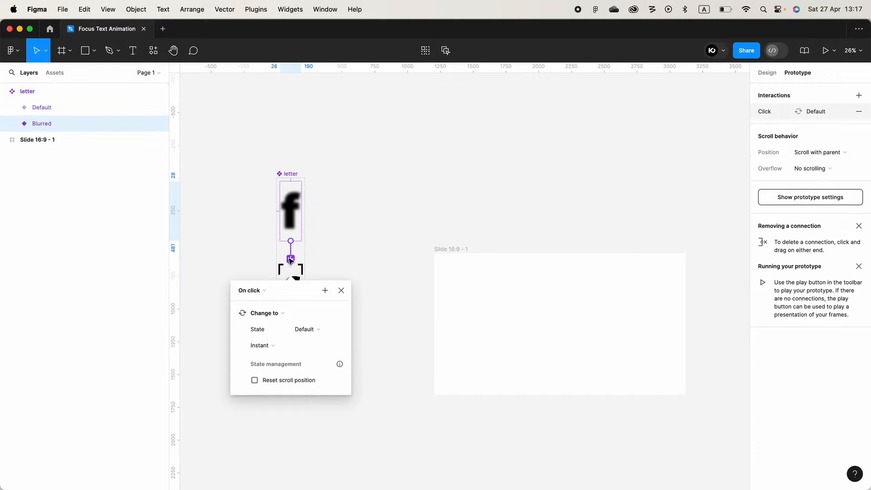
{"action": "left_click_drag", "start_coordinate": [303, 297], "coordinate": [391, 192]}
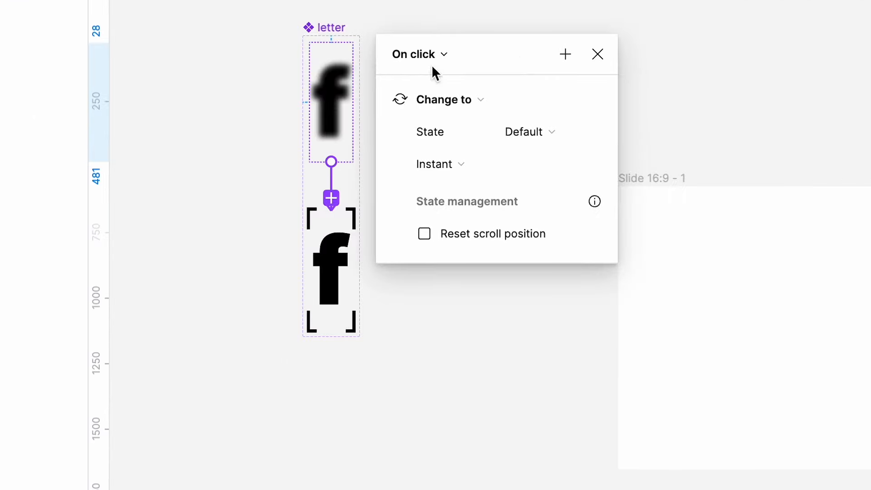
Set the interaction's trigger to While hovering, with Default as the state to change to.
{"action": "left_click", "coordinate": [431, 63]}
{"action": "left_click", "coordinate": [445, 105]}
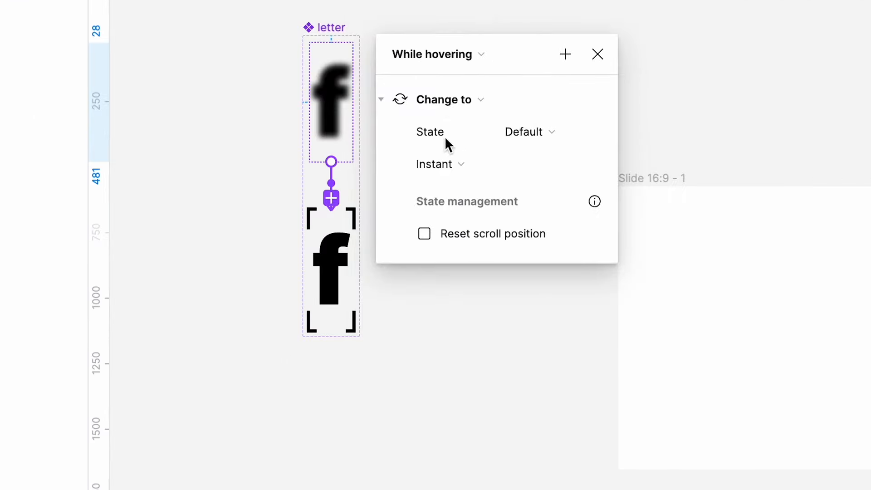
{"action": "left_click", "coordinate": [527, 130]}
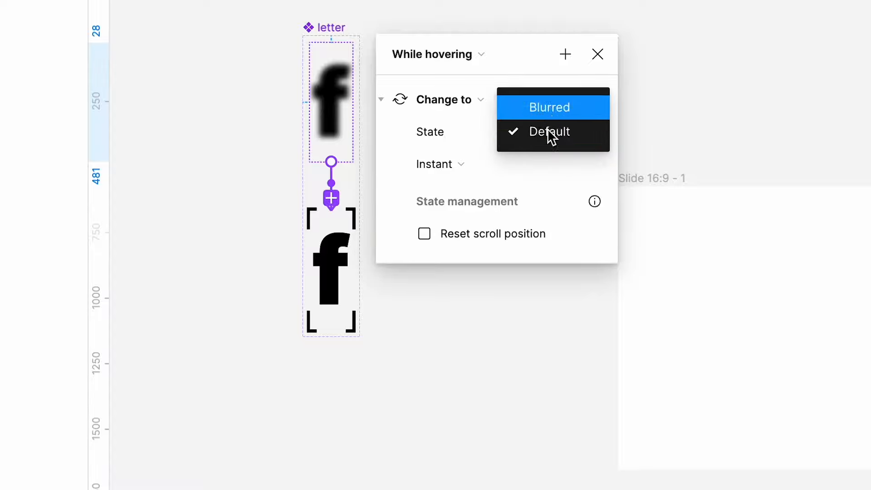
{"action": "left_click", "coordinate": [548, 134]}
Animate the interaction with Smart animate and the Quick easing, and close its settings.
{"action": "left_click", "coordinate": [473, 163]}
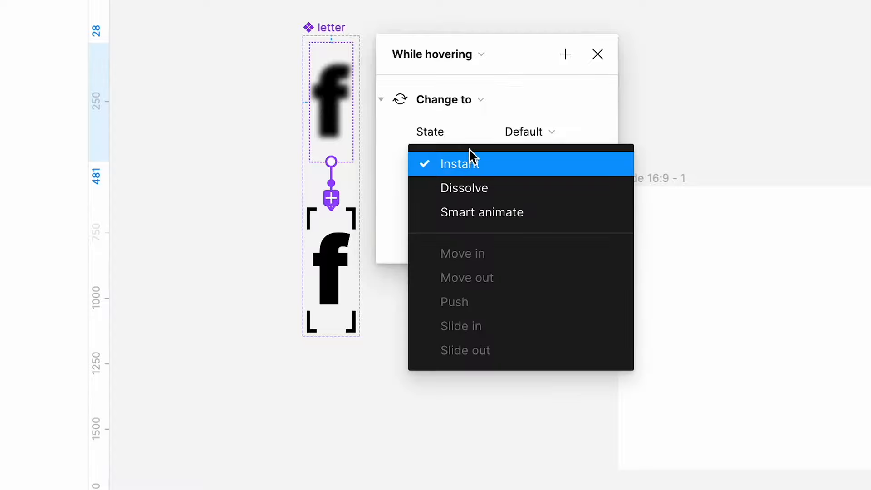
{"action": "left_click", "coordinate": [505, 212]}
{"action": "left_click", "coordinate": [498, 195]}
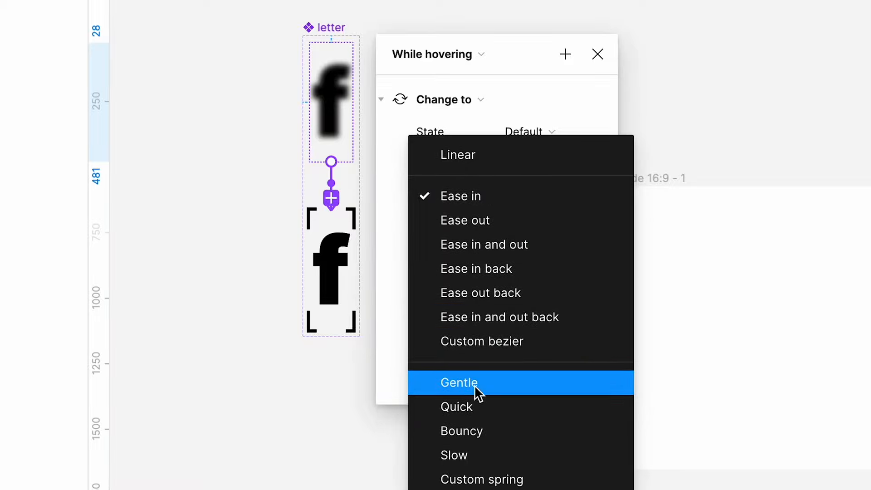
{"action": "left_click", "coordinate": [477, 405]}
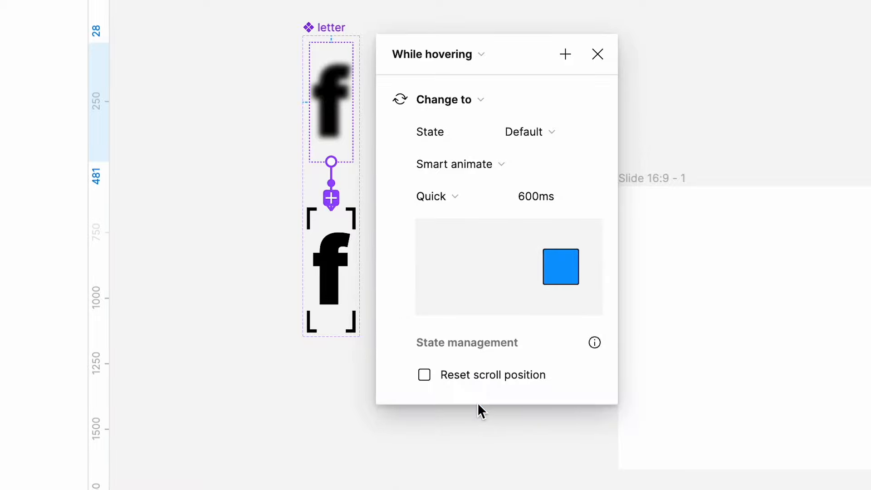
{"action": "left_click", "coordinate": [597, 54]}
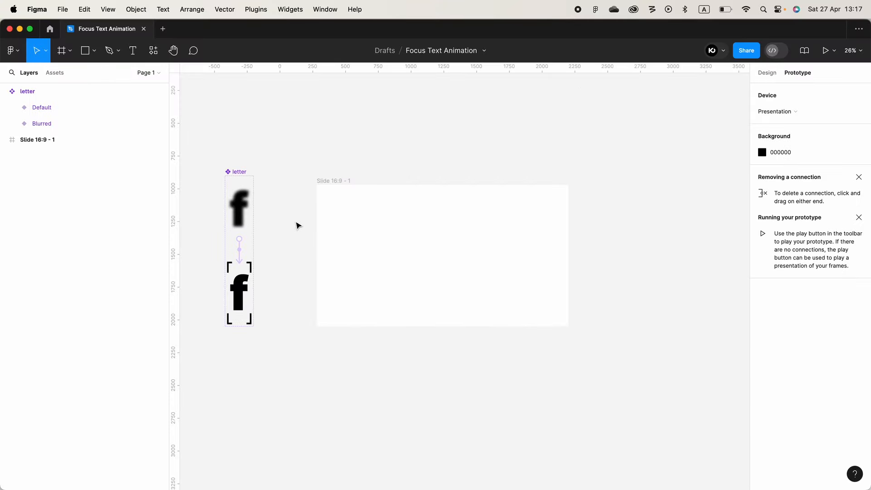
Place an instance of the Blurred letter on the slide and duplicate it into an evenly spaced row of five.
{"action": "left_click", "coordinate": [49, 126]}
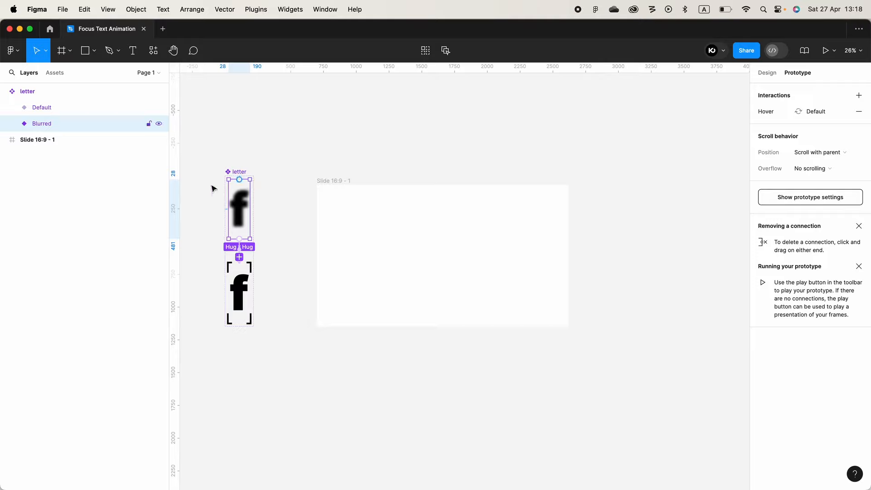
{"action": "left_click_drag", "start_coordinate": [245, 209], "coordinate": [421, 243]}
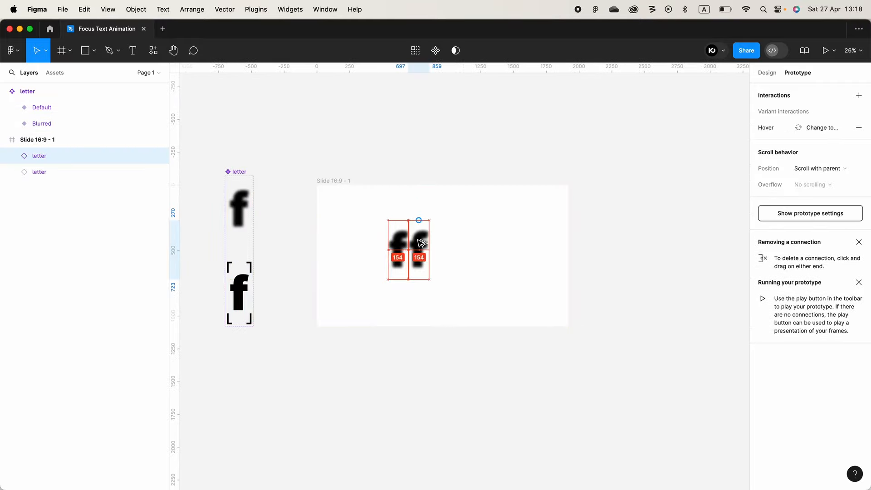
{"action": "key", "text": "super+d"}
{"action": "key", "text": "super+d"}
{"action": "key", "text": "super+d"}
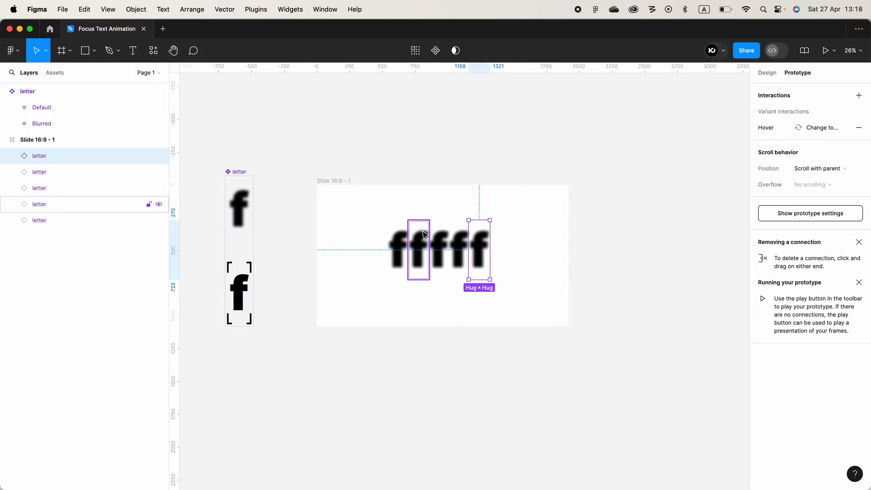
Change the second letter on the slide to "o" and shift the three letters after it to make room.
{"action": "double_click", "coordinate": [421, 243]}
{"action": "type", "text": "o"}
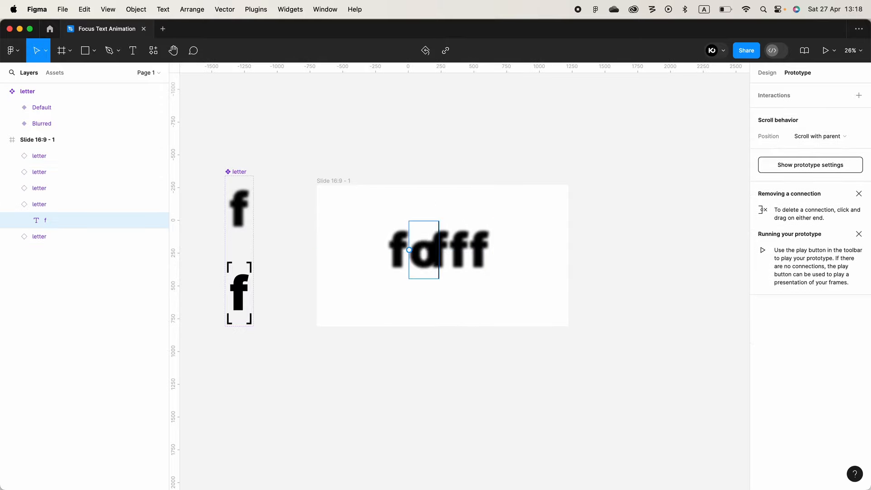
{"action": "left_click_drag", "start_coordinate": [451, 210], "coordinate": [461, 249]}
{"action": "left_click", "coordinate": [441, 239], "text": "shift"}
Change the third letter to "c" and fit it directly beside the "o".
{"action": "double_click", "coordinate": [460, 250]}
{"action": "double_click", "coordinate": [460, 250]}
{"action": "key", "text": "BackSpace"}
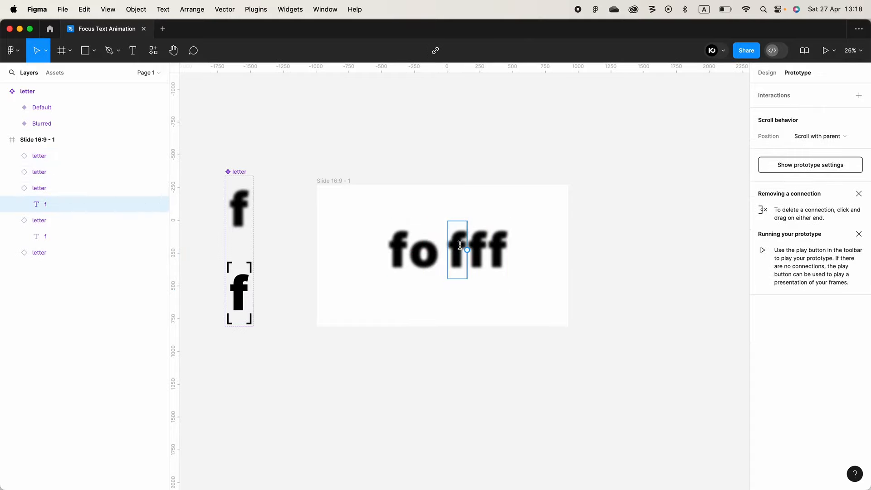
{"action": "type", "text": "c"}
{"action": "key", "text": "Escape"}
{"action": "key", "text": "Escape"}
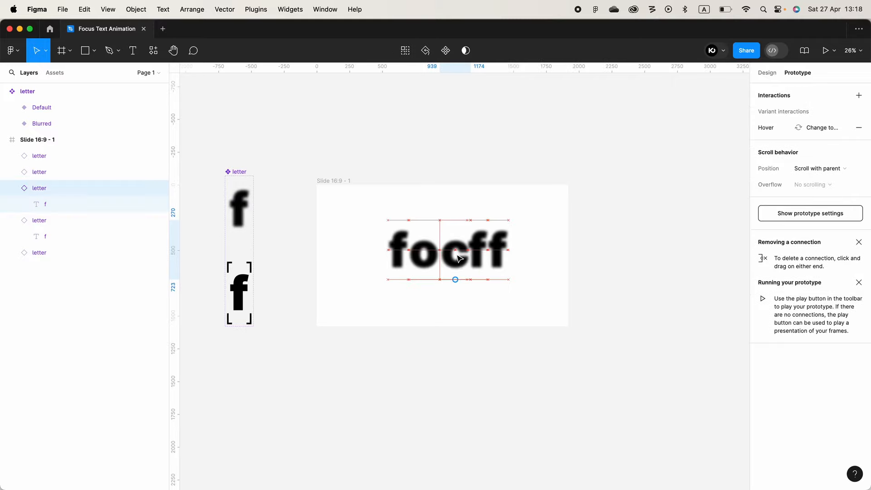
Change the fourth letter on the slide to "u".
{"action": "left_click", "coordinate": [481, 243]}
{"action": "double_click", "coordinate": [482, 244]}
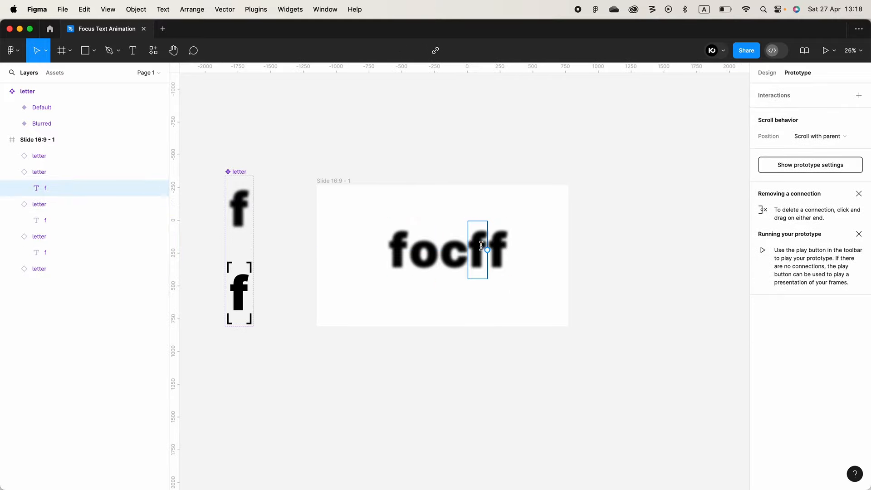
{"action": "key", "text": "BackSpace"}
{"action": "type", "text": "u"}
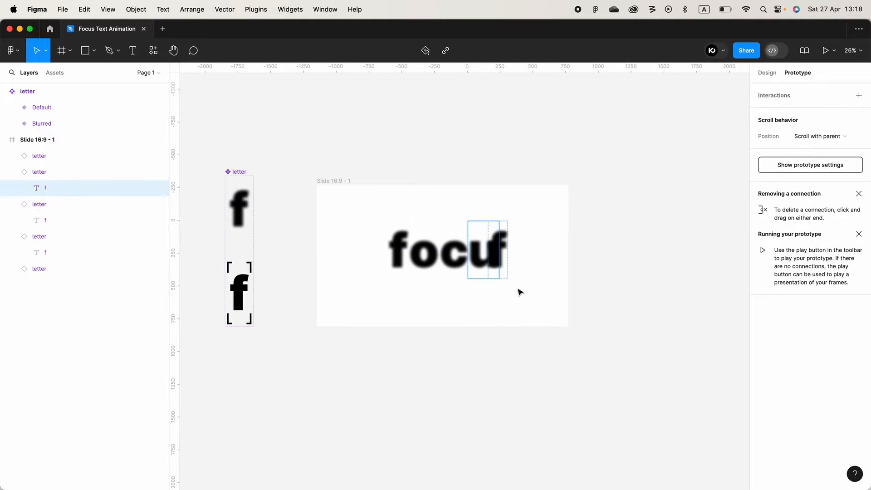
{"action": "key", "text": "Escape"}
Move the last letter clear of the "u" and change it to "s" to complete the word "focus".
{"action": "left_click", "coordinate": [505, 240]}
{"action": "double_click", "coordinate": [516, 248]}
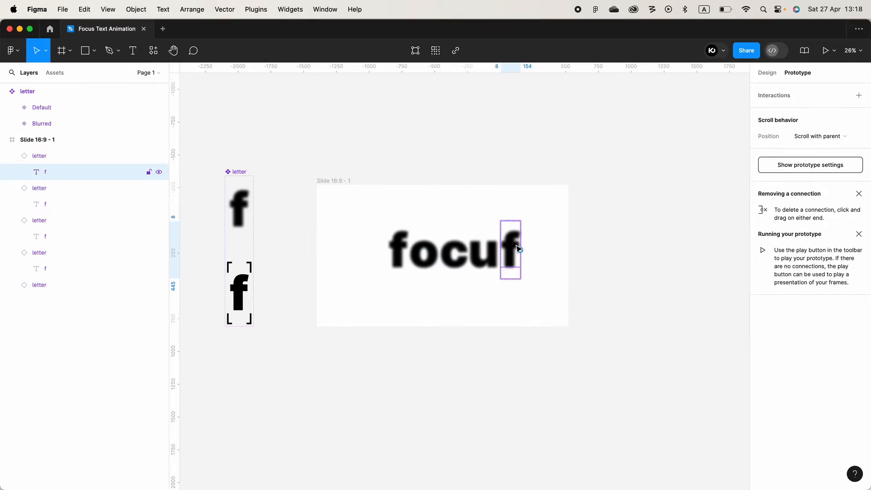
{"action": "double_click", "coordinate": [514, 247]}
{"action": "type", "text": "s"}
{"action": "key", "text": "Escape"}
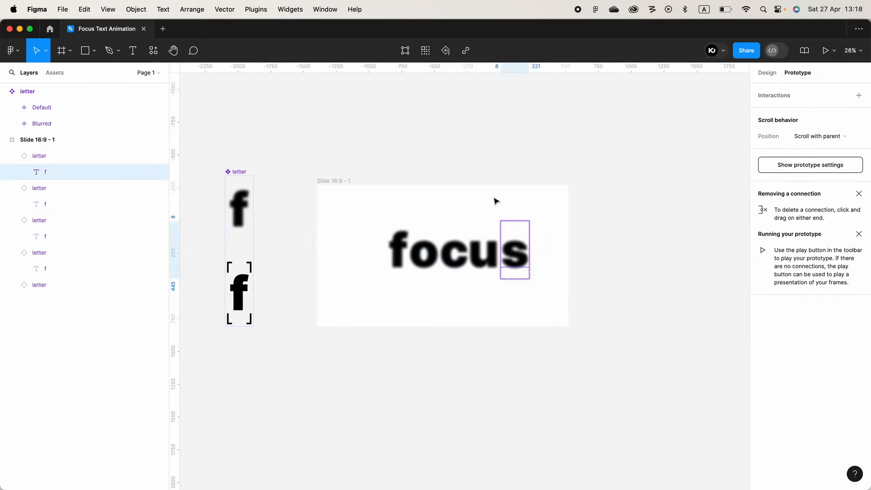
Select all five letters of the word "focus" on the slide and tidy them up to even horizontal spacing.
{"action": "left_click_drag", "start_coordinate": [362, 215], "coordinate": [508, 254]}
{"action": "left_click", "coordinate": [767, 73]}
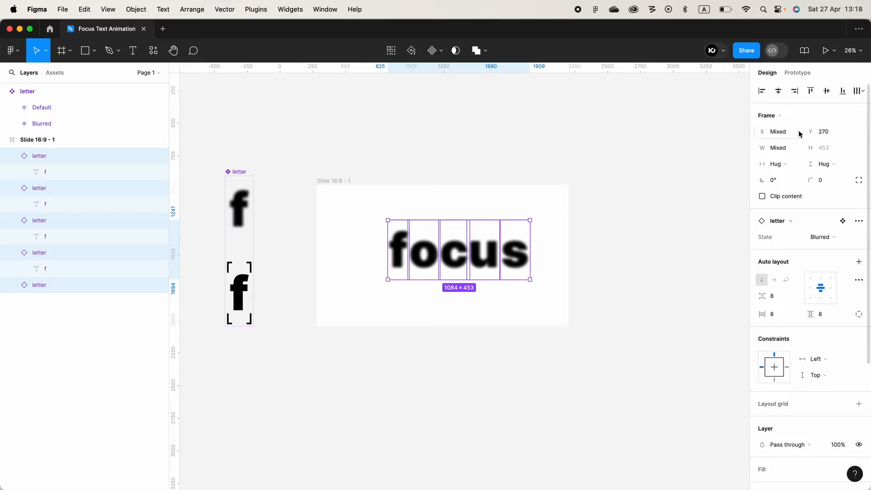
{"action": "left_click", "coordinate": [858, 93]}
{"action": "left_click", "coordinate": [779, 112]}
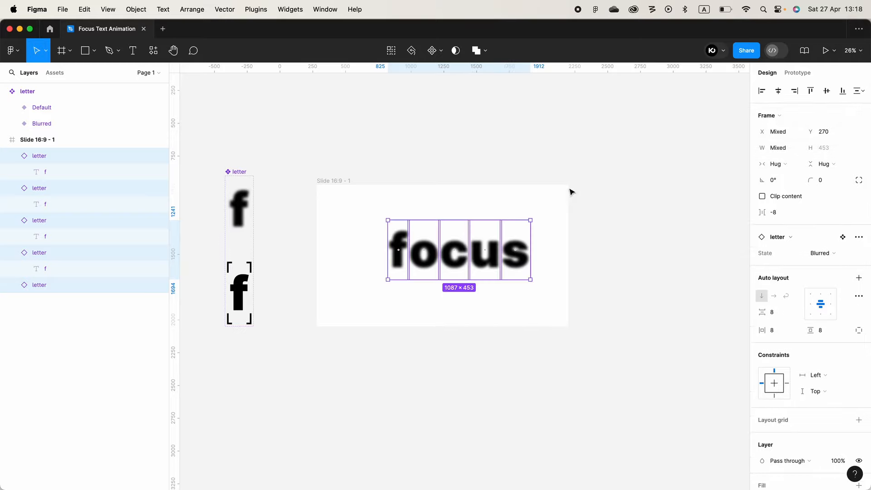
Center the word "focus" on the slide and slightly widen the even gaps between its letters.
{"action": "mouse_move", "coordinate": [487, 260]}
{"action": "left_mouse_down"}
{"action": "mouse_move", "coordinate": [460, 266]}
{"action": "mouse_move", "coordinate": [472, 267]}
{"action": "left_mouse_up"}
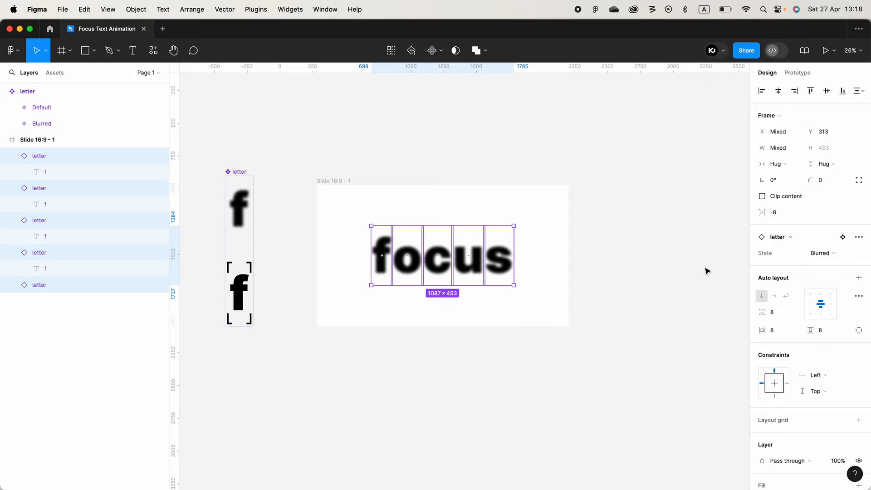
{"action": "left_click_drag", "start_coordinate": [763, 215], "coordinate": [771, 221]}
{"action": "left_click", "coordinate": [560, 233]}
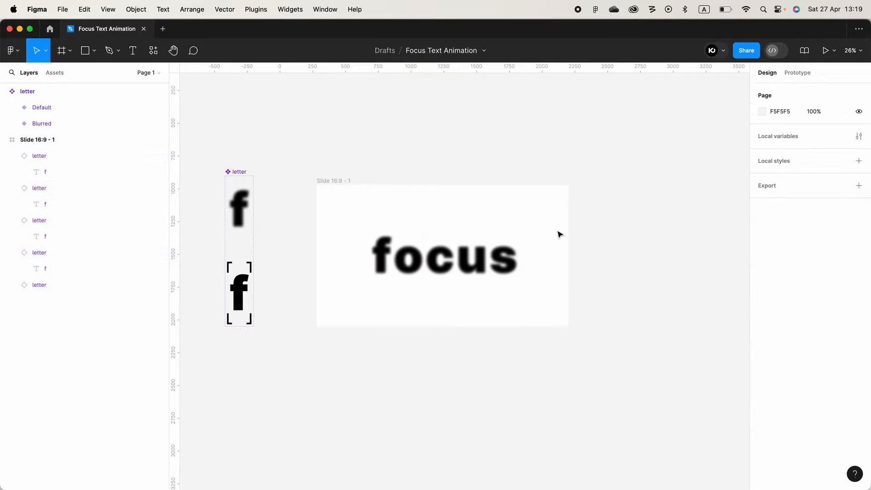
Launch the prototype preview of the slide to test the letter animation.
{"action": "scroll", "coordinate": [424, 164], "scroll_direction": "up", "scroll_amount": 1}
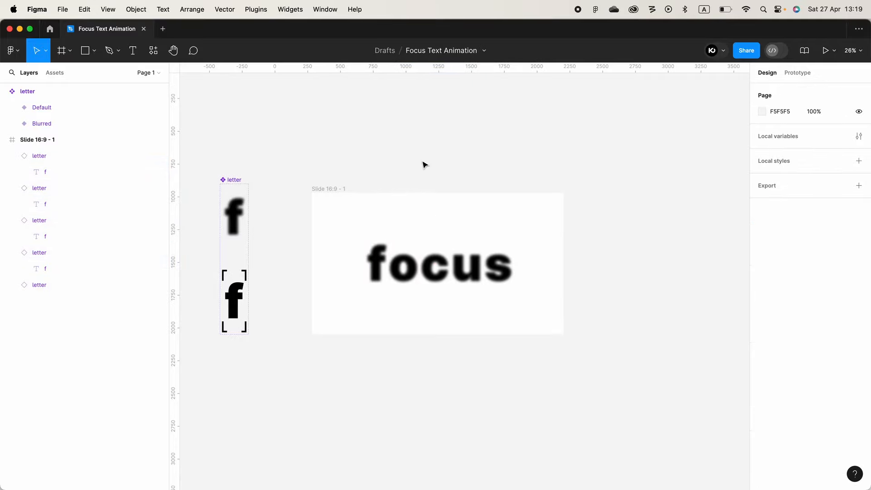
{"action": "left_click", "coordinate": [825, 53]}
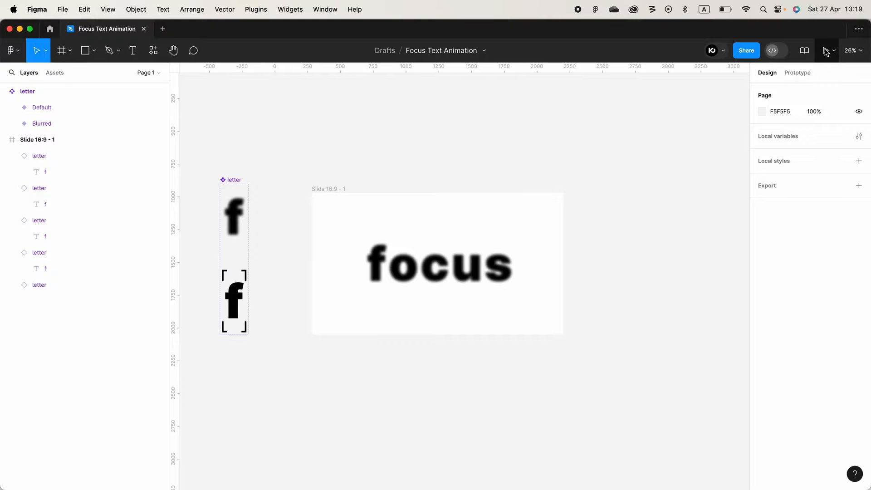